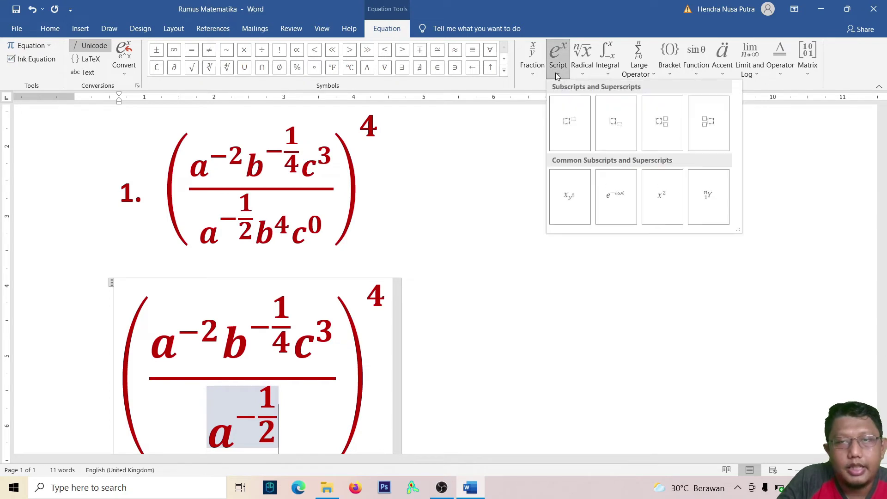
- Add the superscript term b^4 after a^(-1/2) in the denominator of the copied fraction
left_click(577, 121)
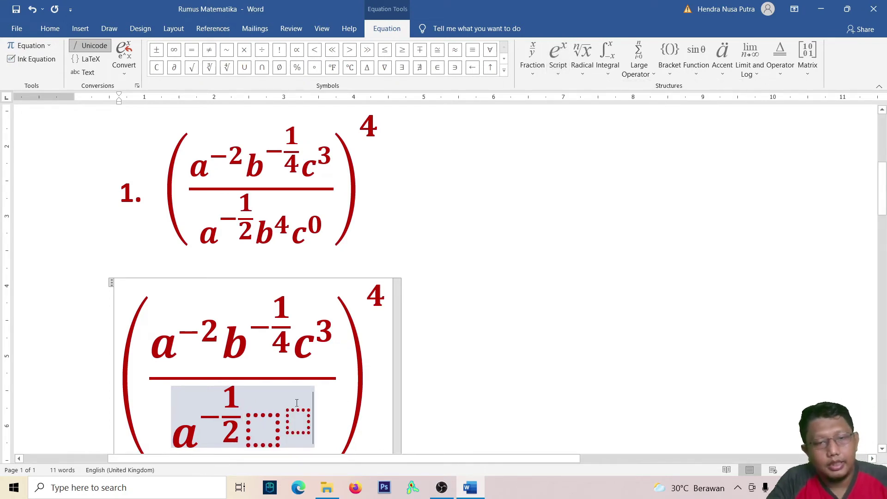
left_click(259, 429)
type("b")
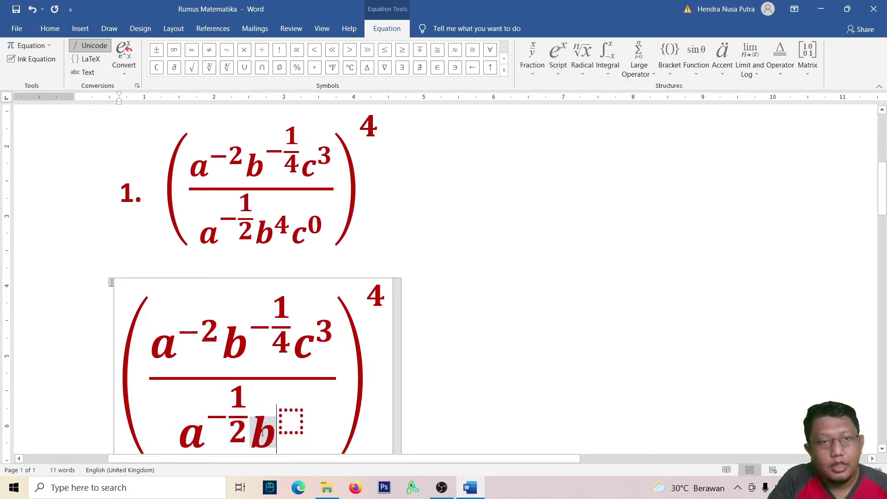
left_click(291, 427)
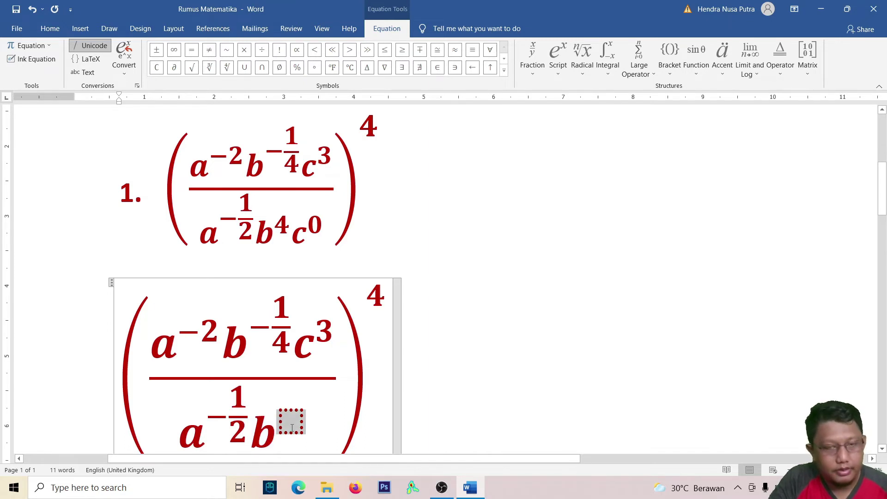
type("4")
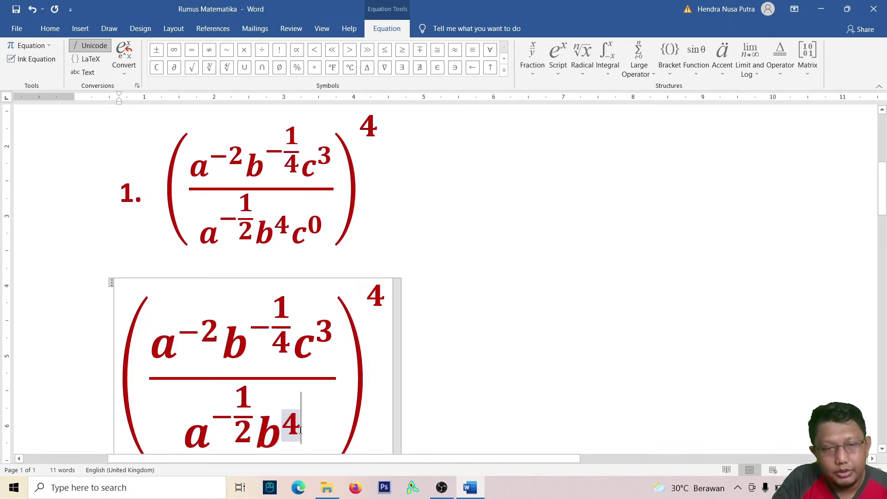
- Append the superscript term c^0 after b^4 in the denominator of the copied fraction
scroll(298, 425, "down", 2)
left_click(299, 353)
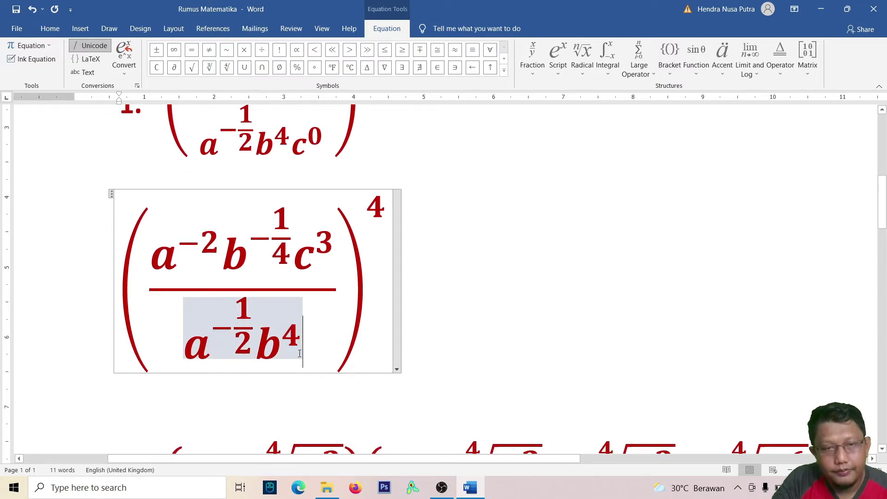
type("c")
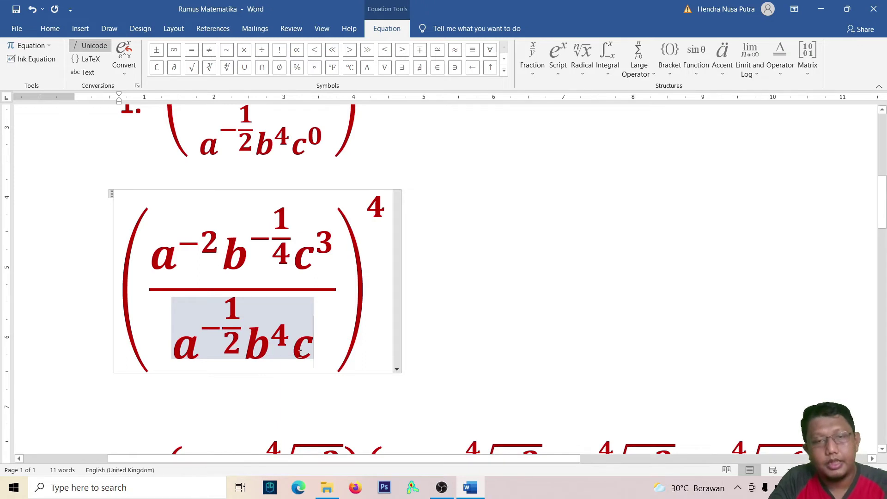
key("BackSpace")
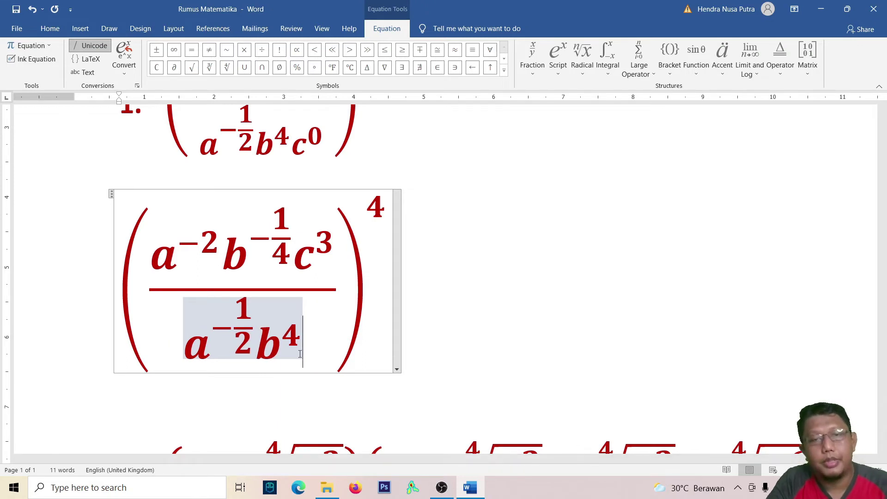
left_click(559, 77)
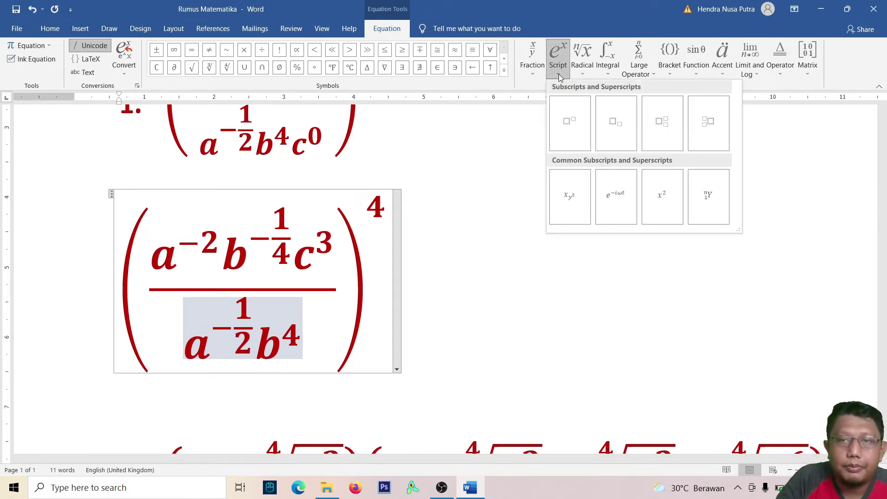
left_click(572, 126)
left_click(284, 344)
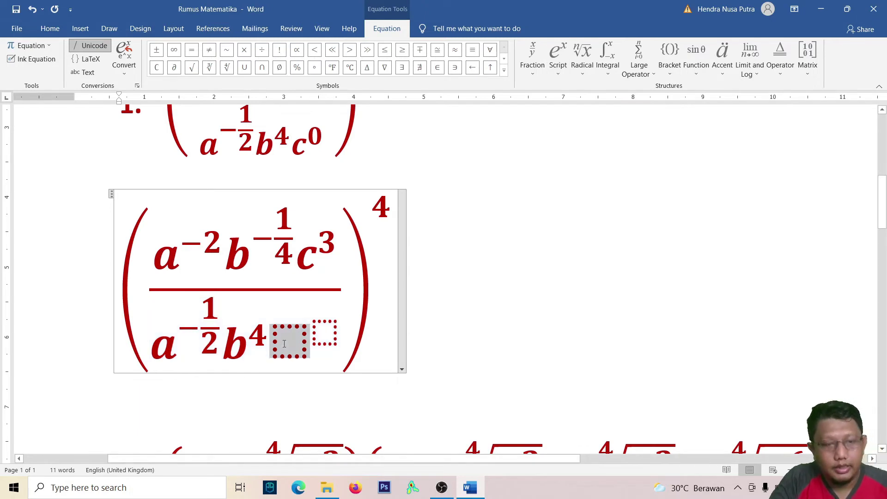
type("c")
left_click(311, 333)
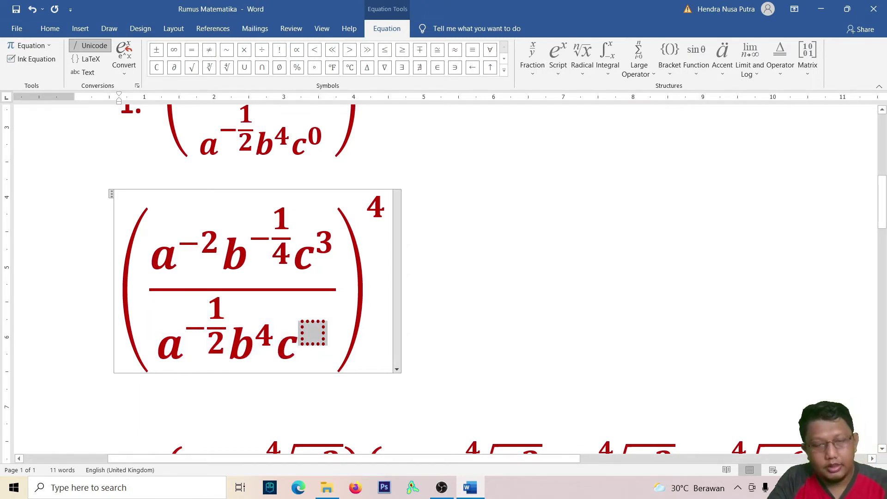
type("0")
- Leave the equation and compare the finished copy with formula 1 above it
scroll(455, 252, "up", 2)
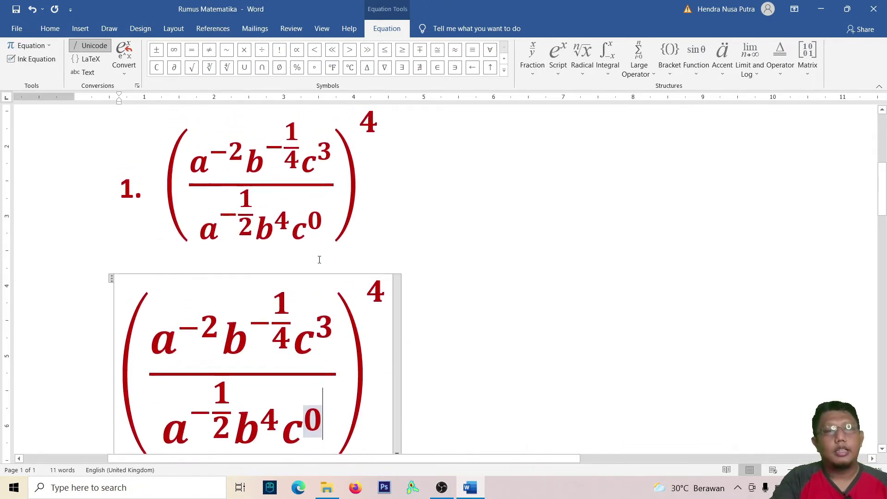
scroll(366, 286, "down", 2)
scroll(407, 282, "up", 2)
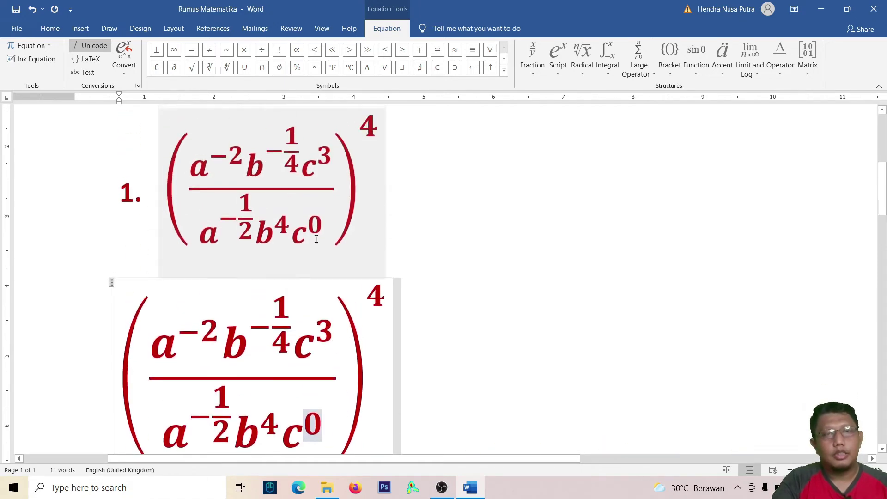
left_click(433, 287)
scroll(433, 288, "down", 2, "ctrl")
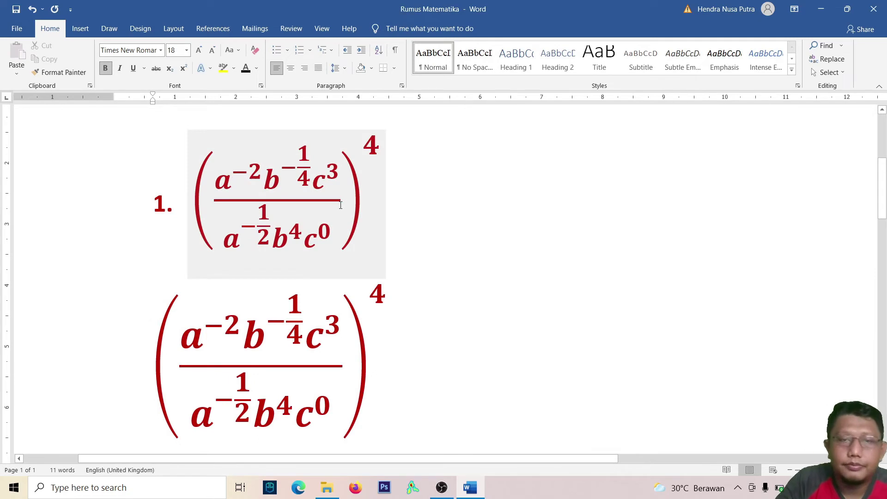
left_click(427, 272)
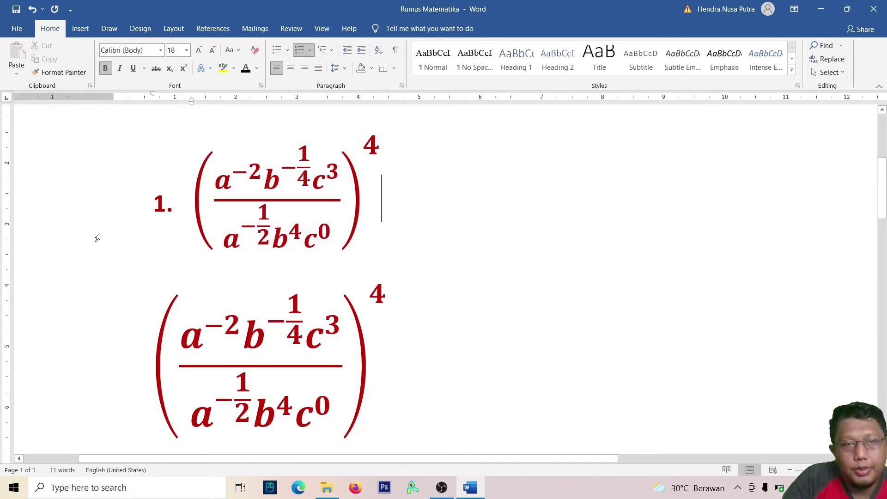
- Insert a new blank equation on the empty line below formula 2
scroll(95, 235, "down", 2)
scroll(207, 377, "down", 4)
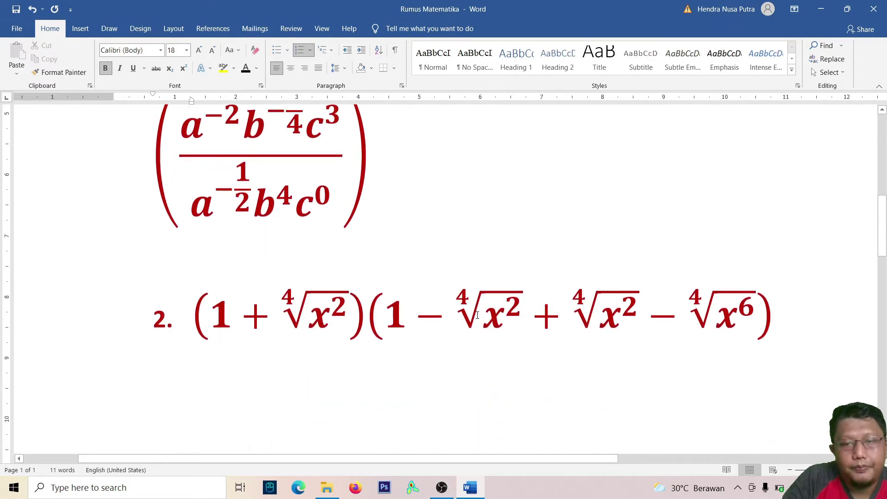
left_click(223, 358)
scroll(287, 346, "down", 2)
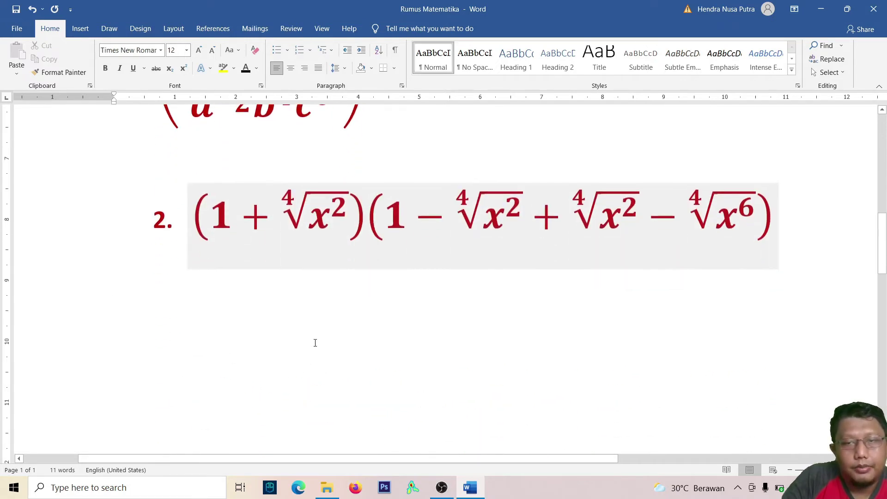
left_click_drag(562, 464, 618, 463)
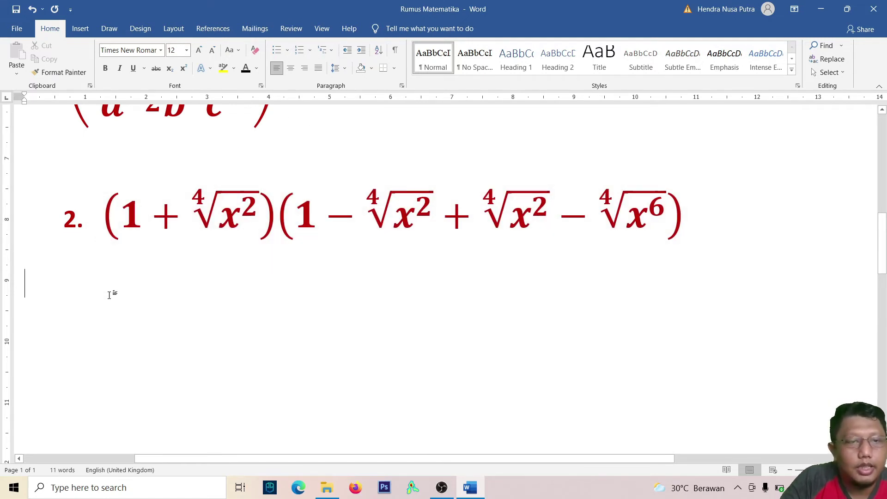
left_click(80, 28)
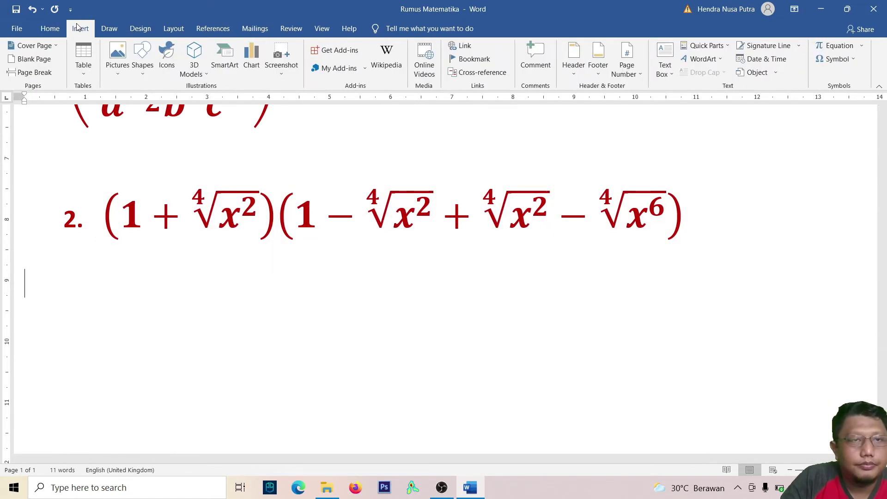
left_click(836, 45)
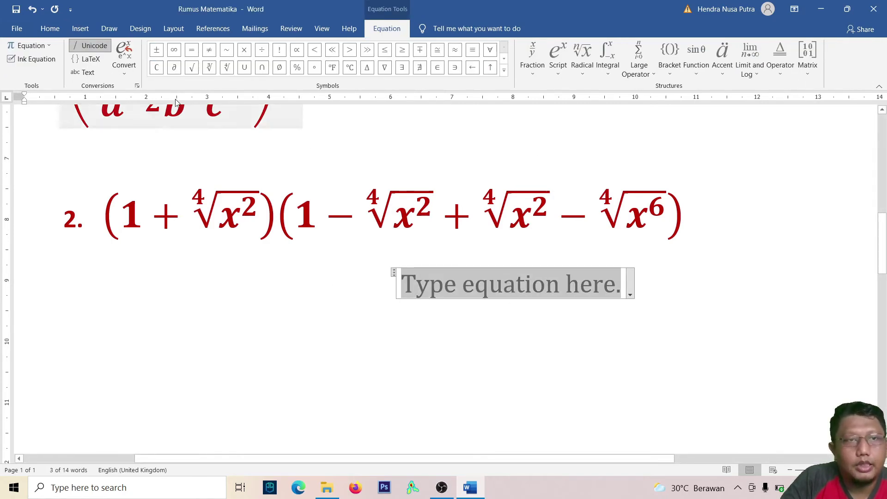
- Left-align the new blank equation below formula 2 and return to the equation editing tools
left_click(50, 28)
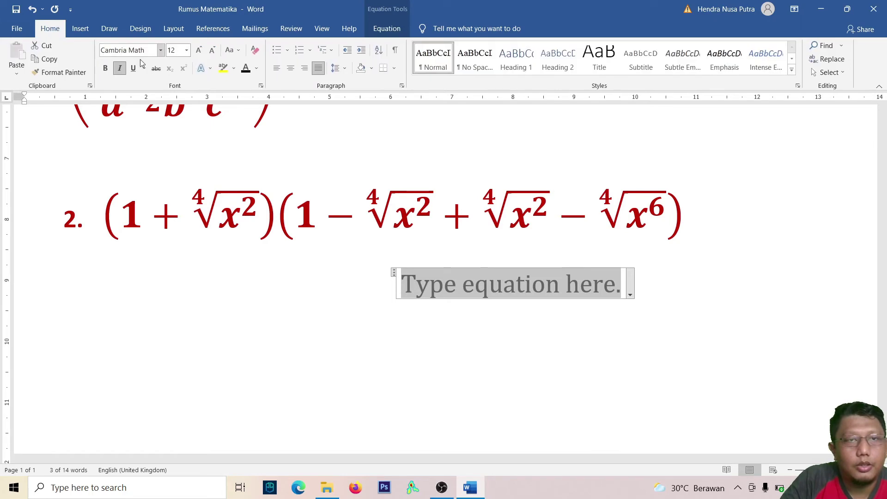
left_click(277, 69)
scroll(125, 284, "down", 2)
scroll(139, 284, "up", 2)
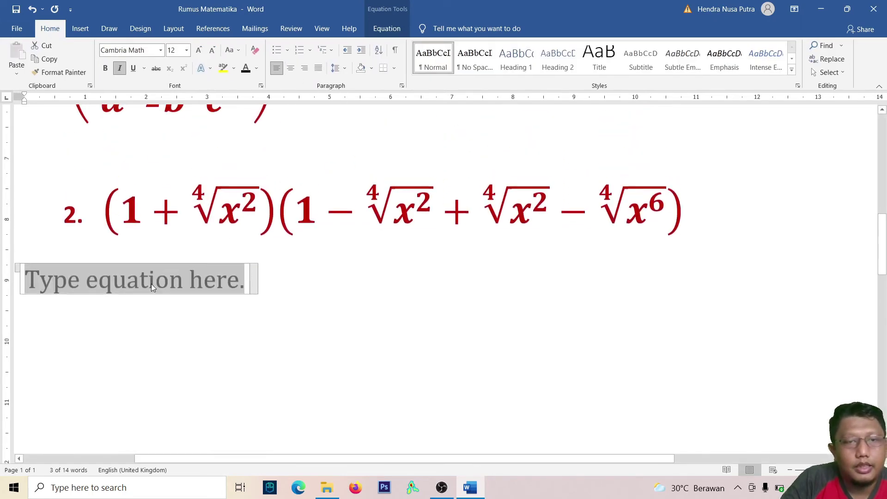
left_click_drag(382, 458, 329, 458)
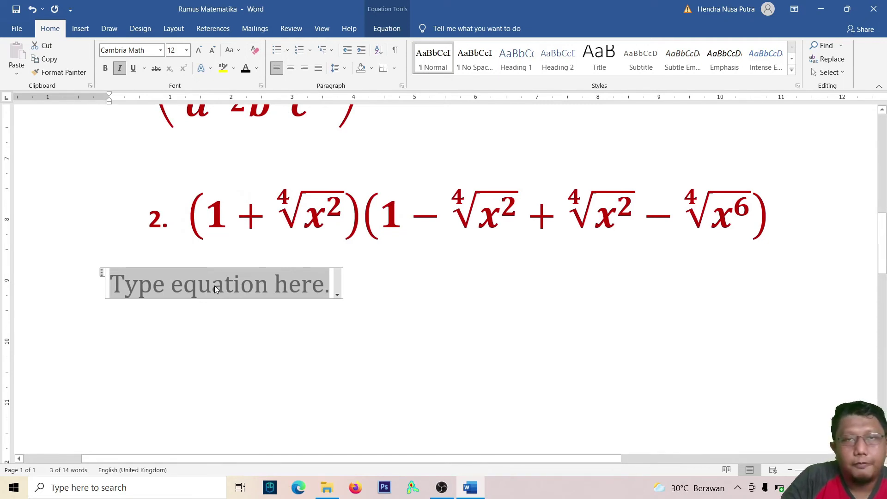
left_click(394, 31)
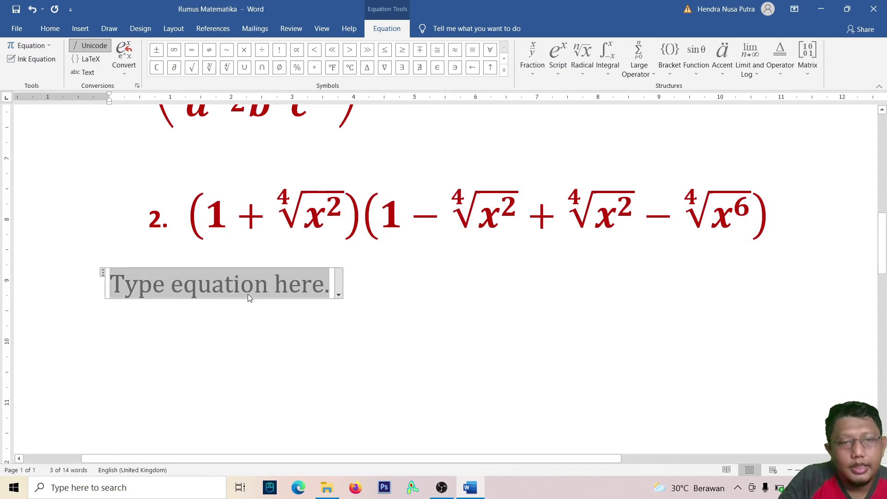
type("(")
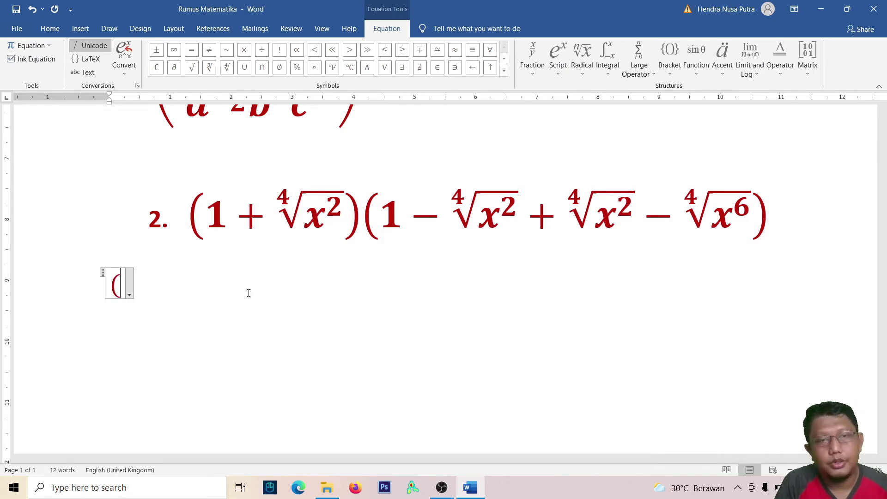
type("1 ")
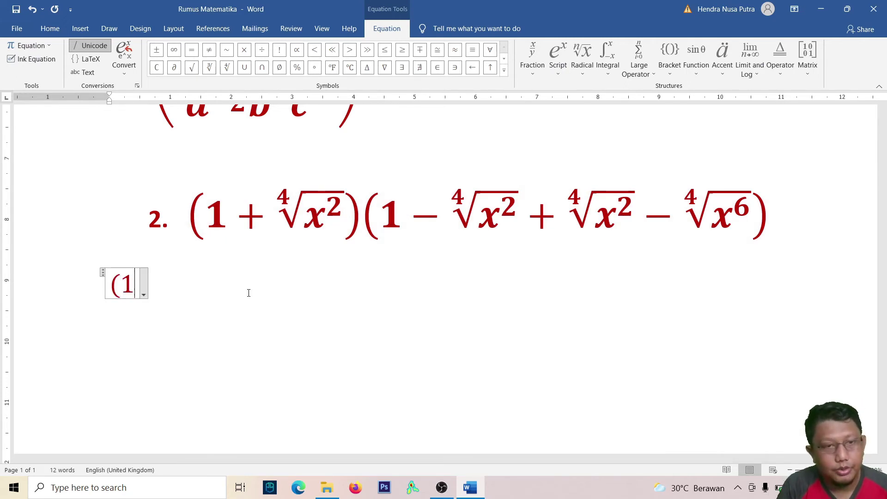
type("+")
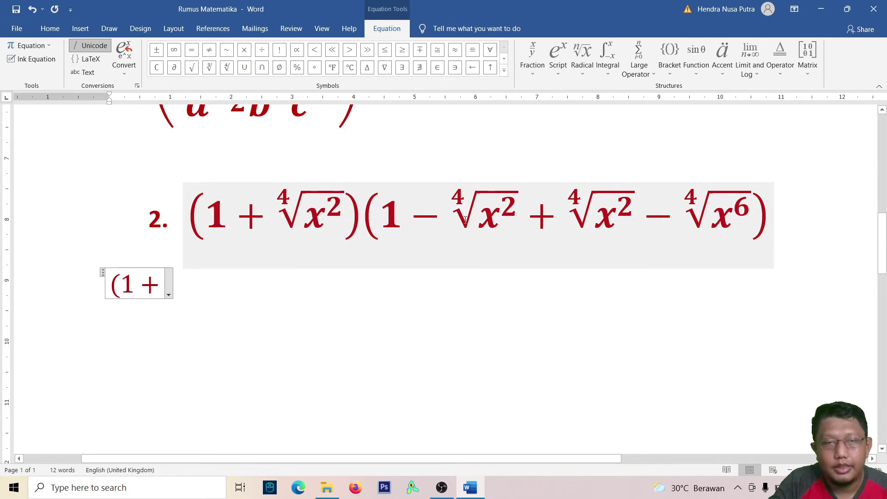
key("BackSpace")
key("BackSpace")
key("BackSpace")
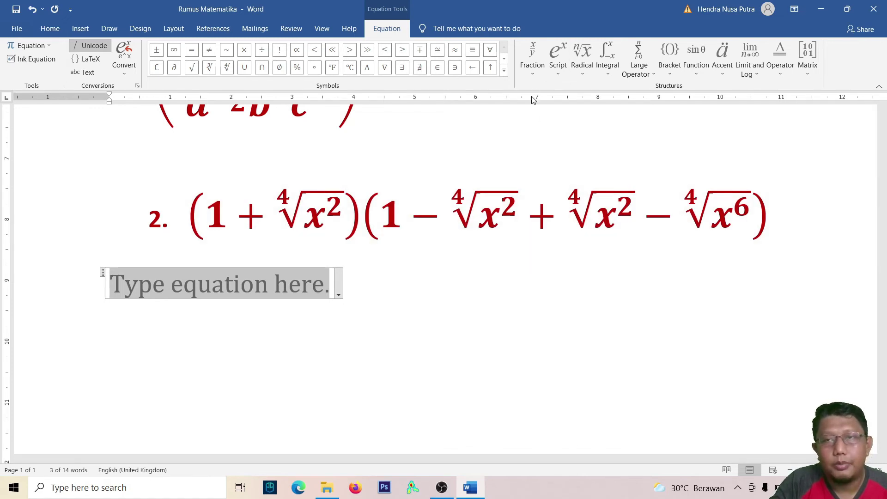
- Insert two empty round-bracket structures side by side in the new equation
left_click(671, 73)
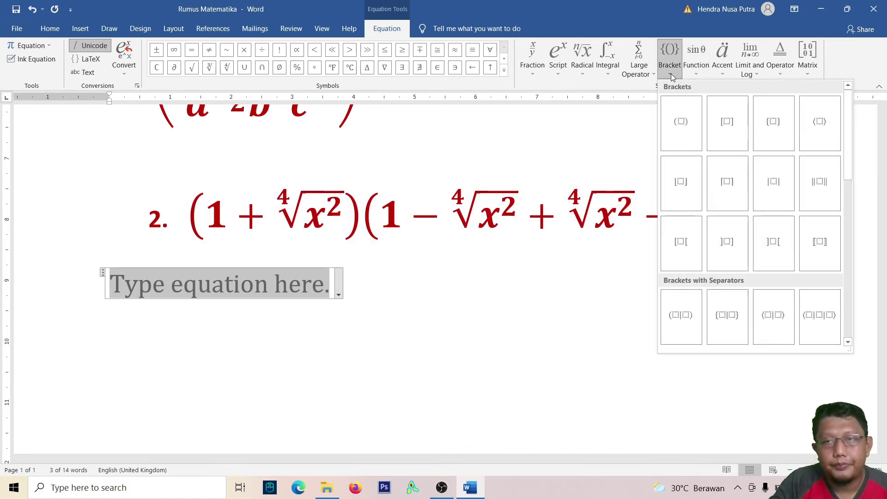
left_click(681, 125)
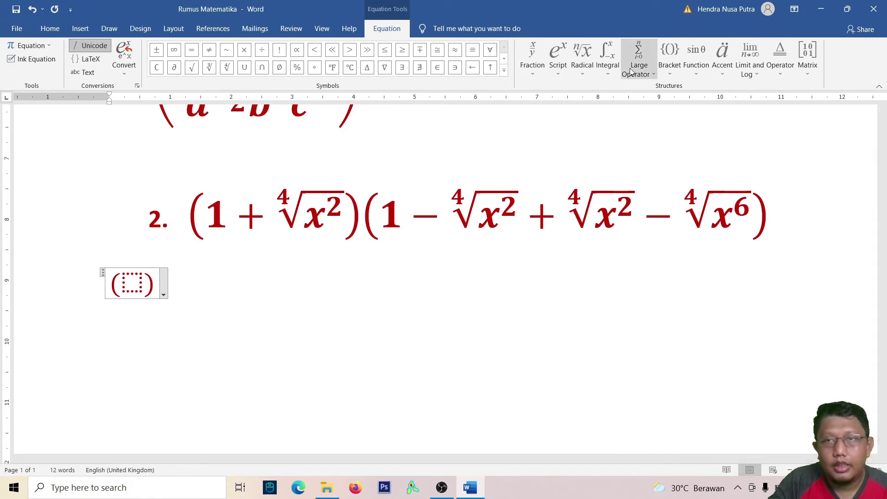
left_click(670, 69)
left_click(688, 120)
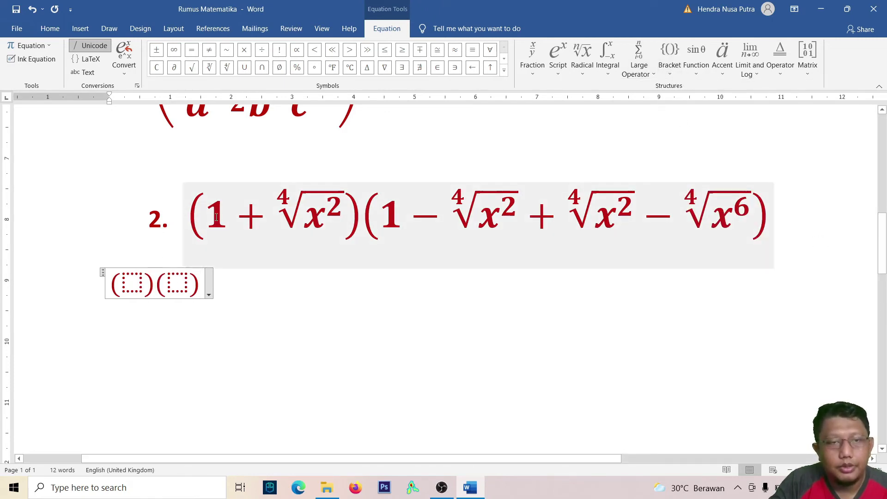
- Enter "1 +" in the first pair of round brackets of the new equation
left_click_drag(227, 221, 316, 221)
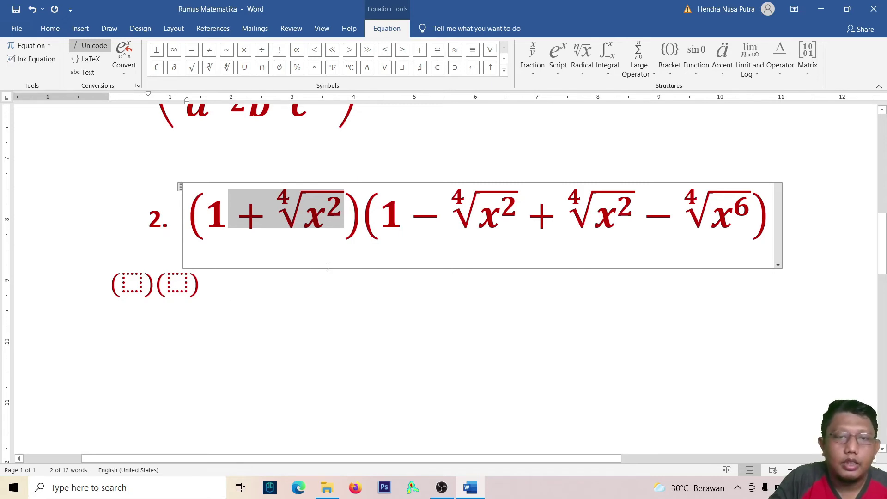
left_click(426, 215)
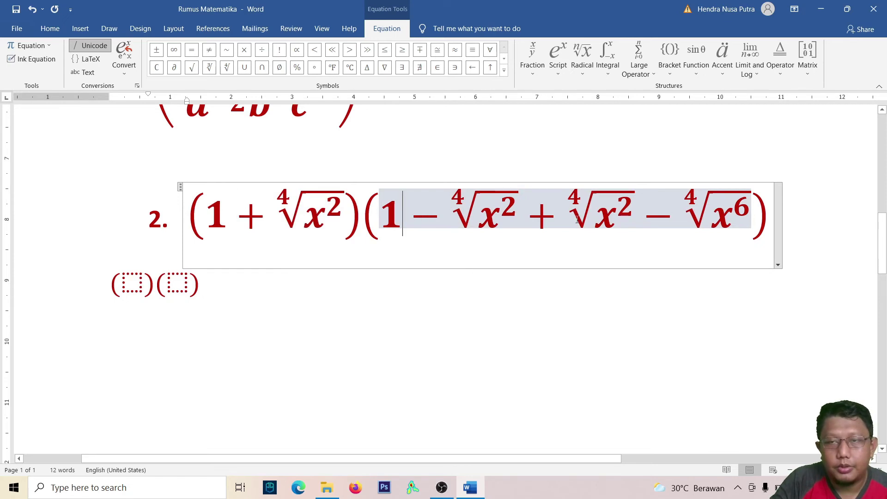
left_click(125, 286)
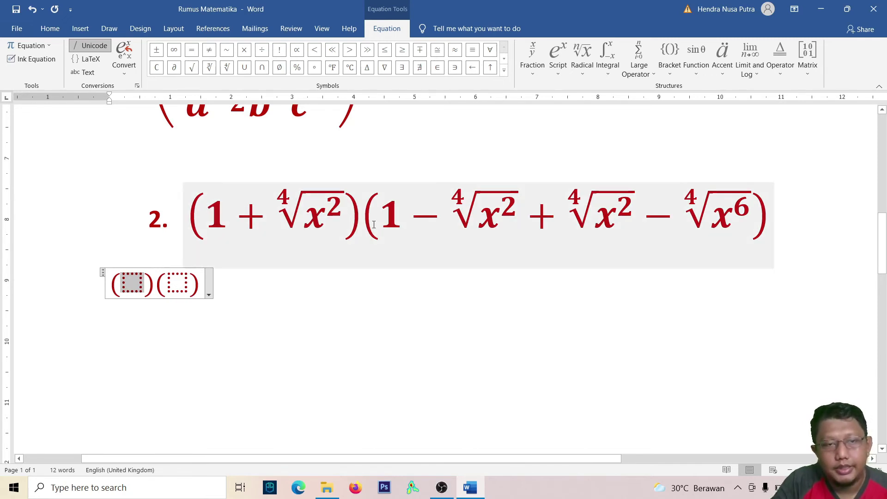
type("1 ")
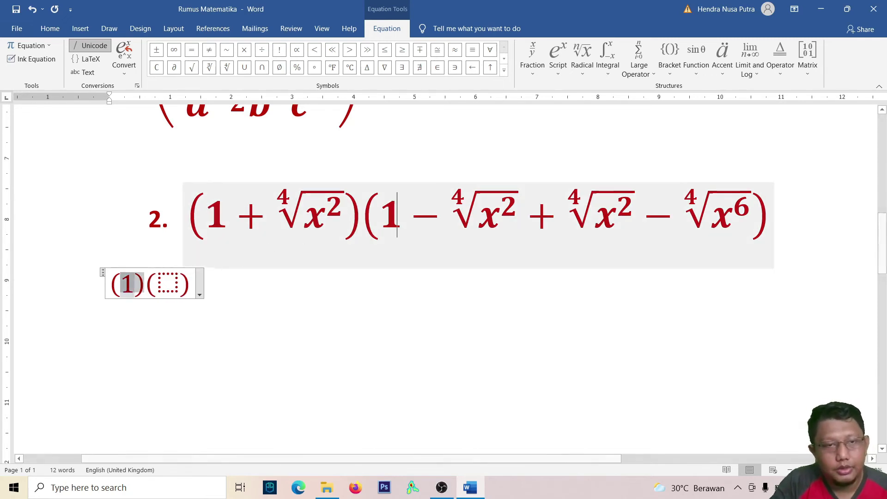
type("+")
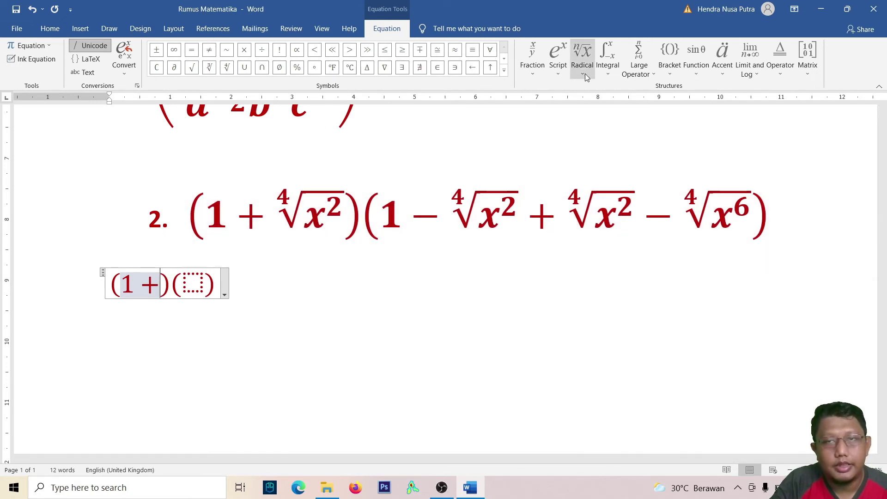
- Insert a radical with degree after "1 +" in the first brackets of the new equation and set its degree to 4
left_click(584, 73)
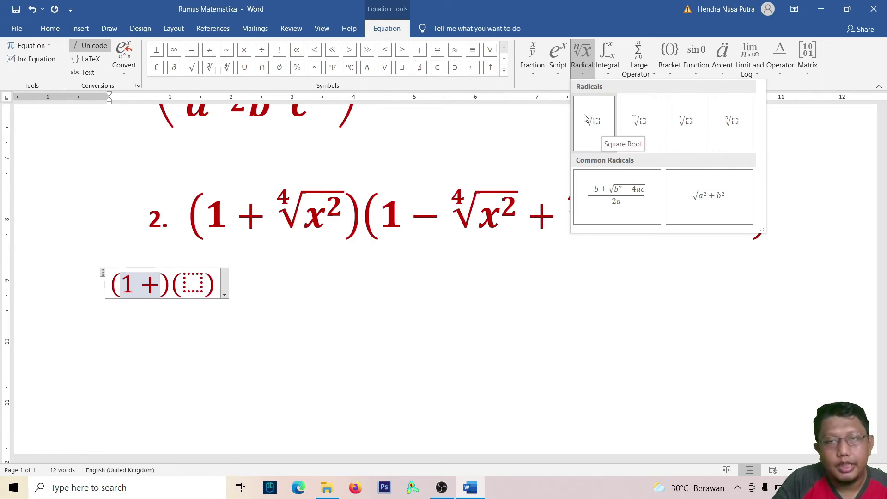
left_click(645, 134)
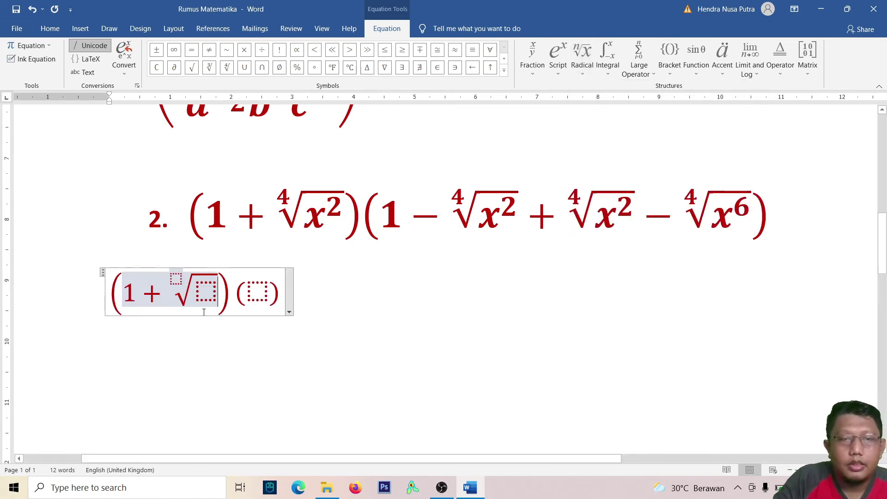
left_click(177, 279)
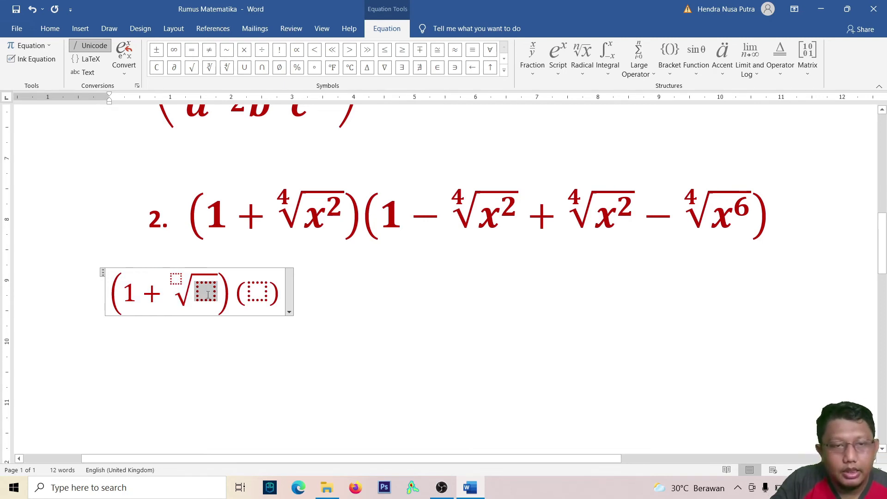
type("4")
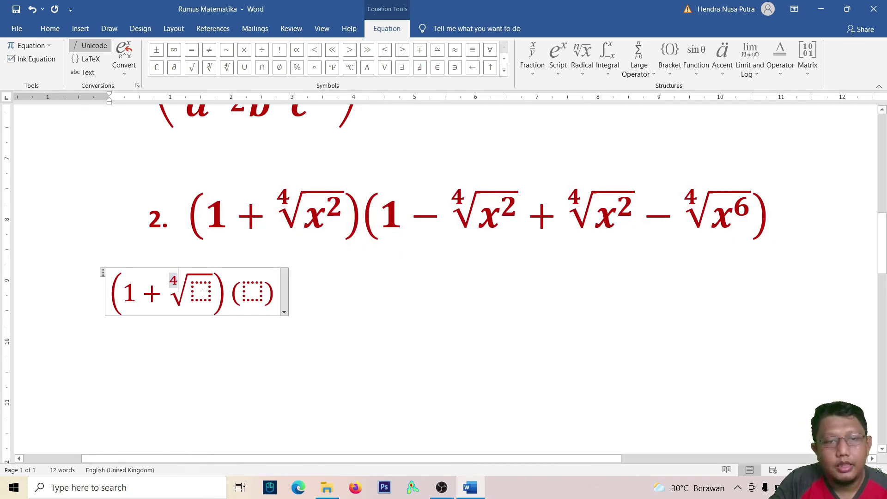
- Fill the radicand of the fourth root in the first brackets with a superscript structure reading x²
left_click(203, 292)
type("x")
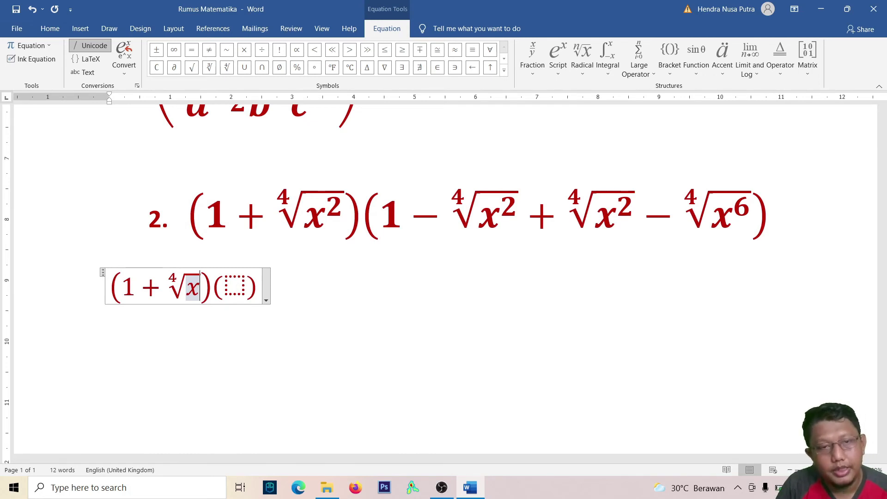
key("BackSpace")
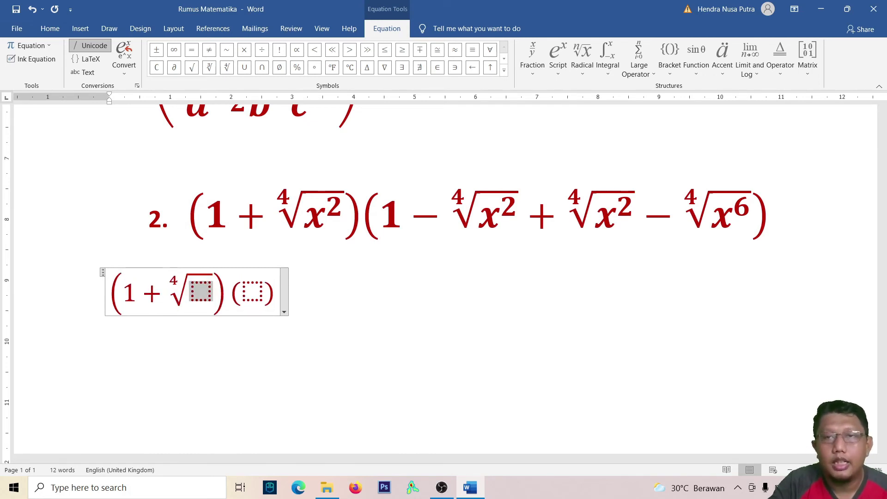
left_click(559, 73)
left_click(571, 120)
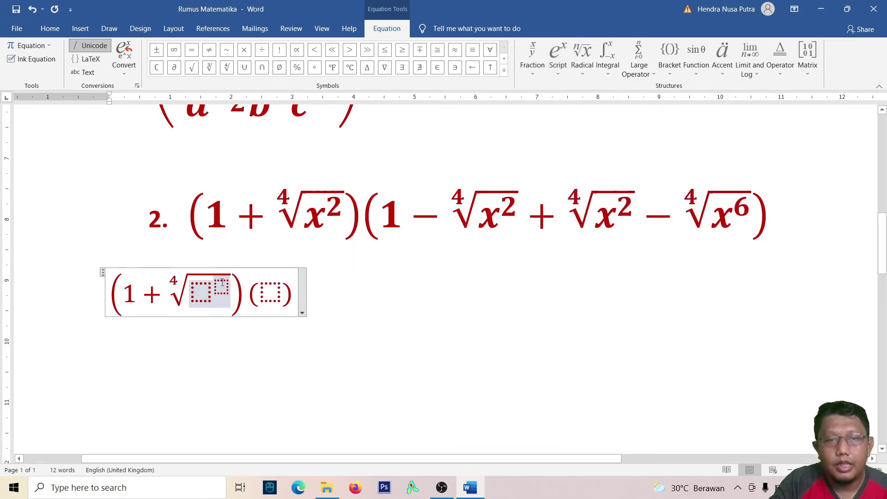
left_click(198, 296)
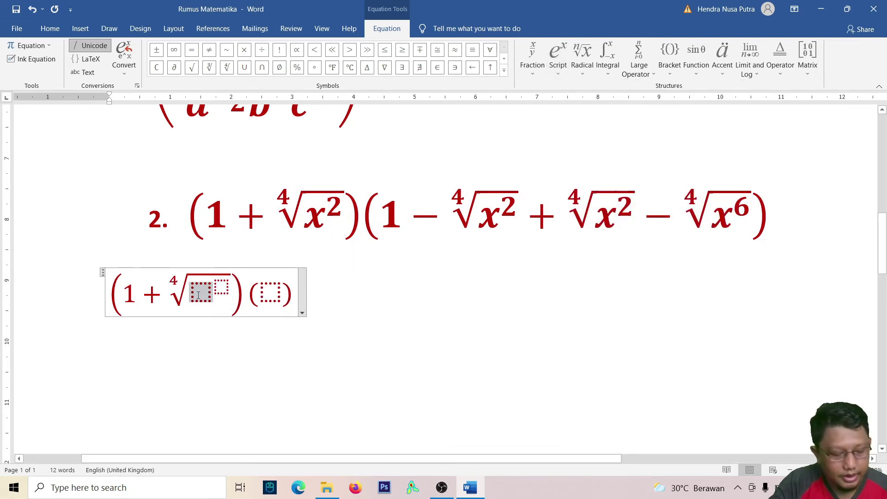
type("x")
left_click(214, 287)
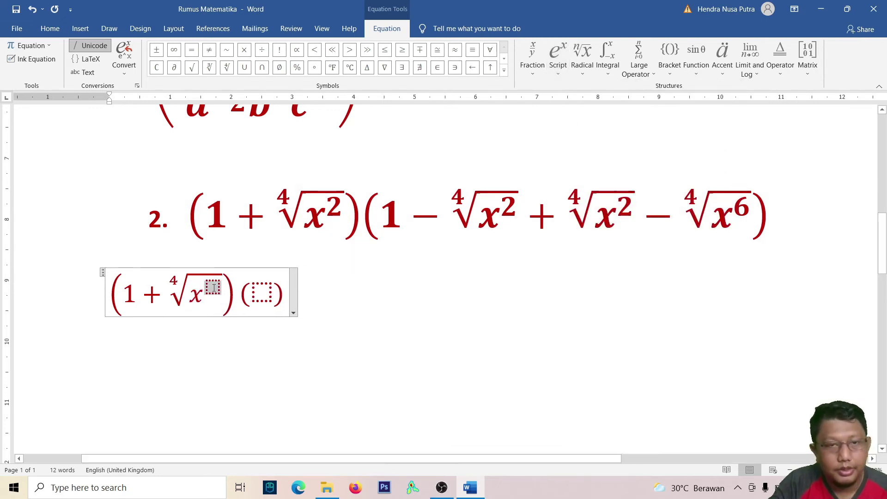
type("2")
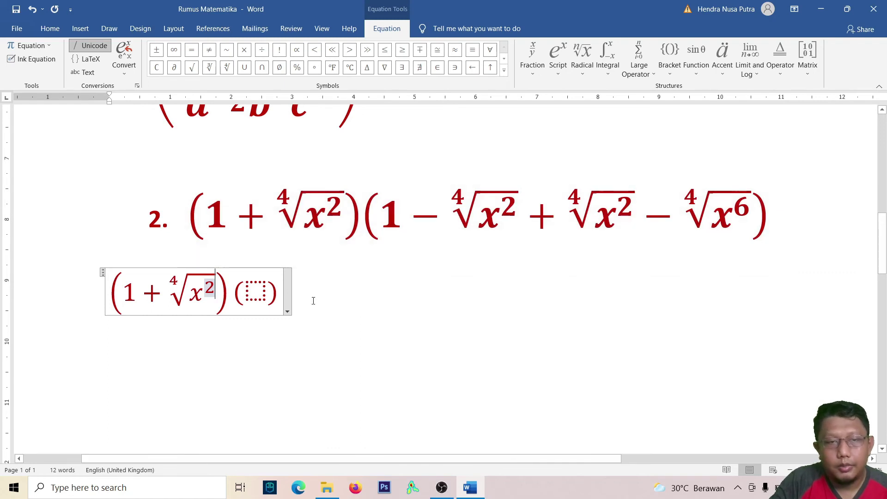
- Enter "1 −" in the second pair of brackets, followed by a radical with degree 4
left_click(255, 292)
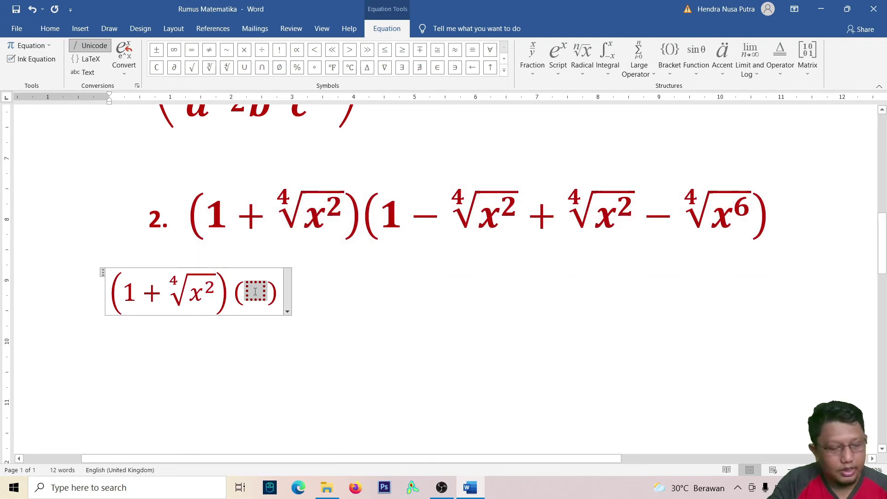
type("1-")
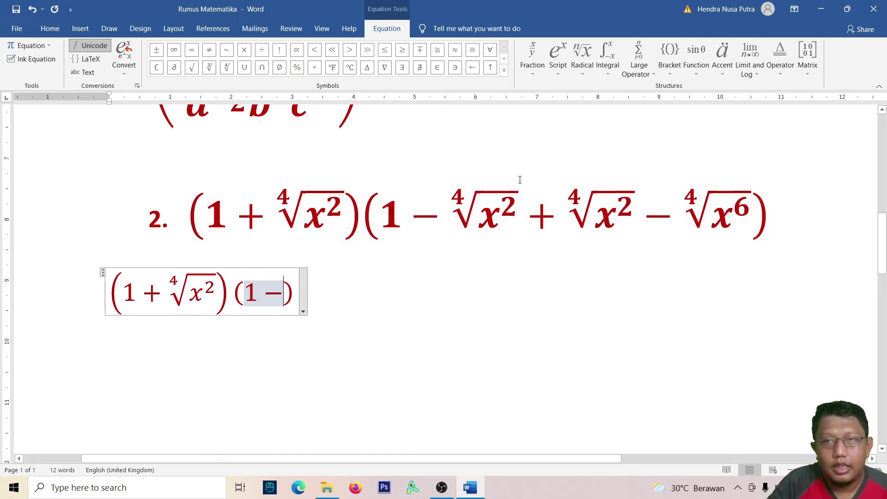
left_click(582, 58)
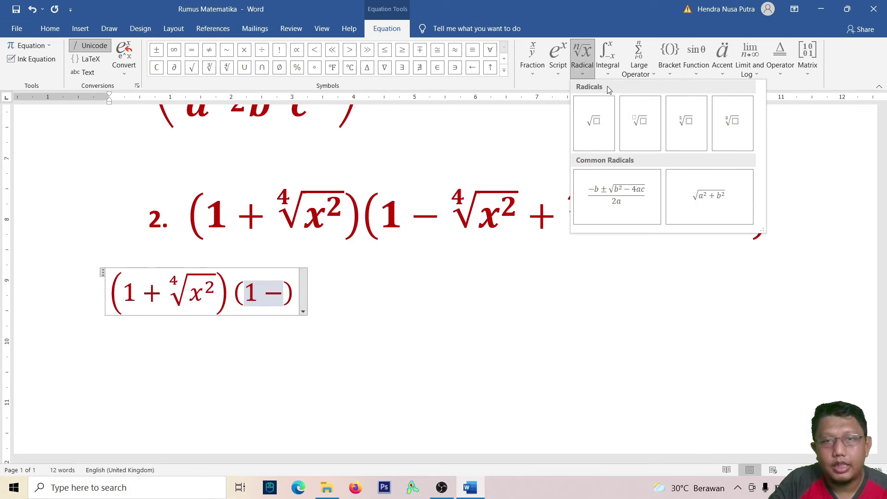
left_click(643, 138)
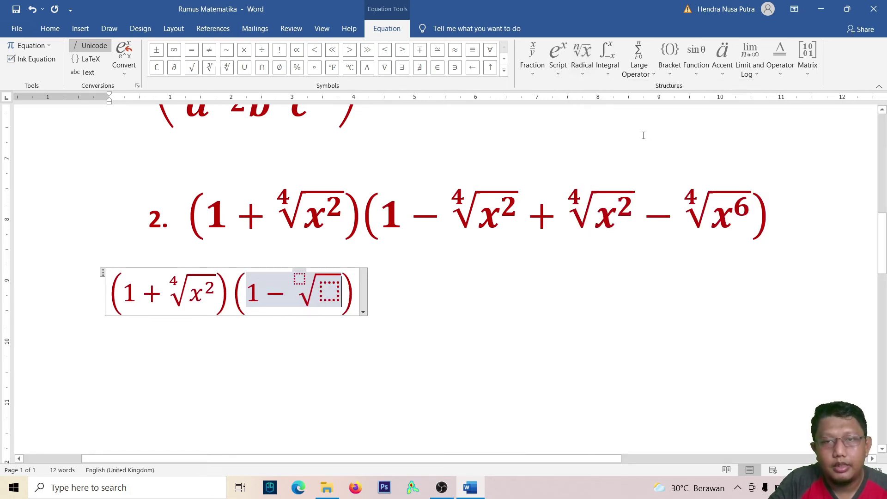
left_click(300, 279)
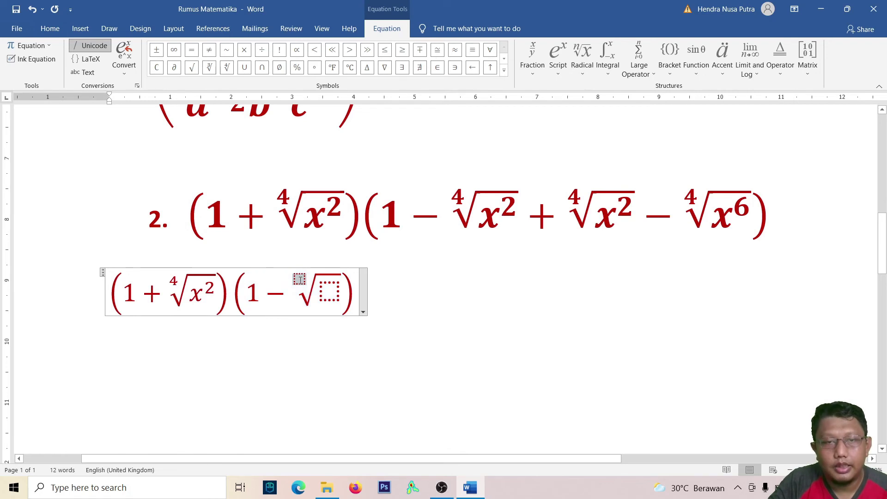
type("4")
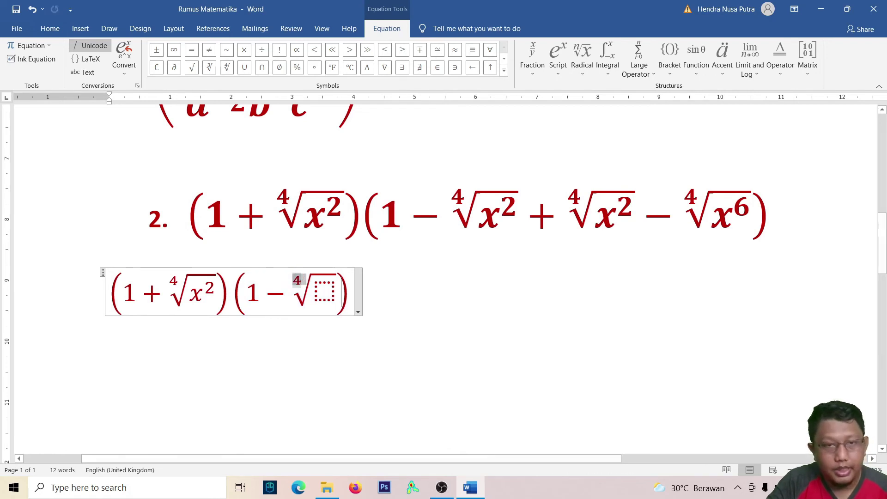
- Fill the empty fourth root in the second brackets with a superscript structure reading x²
left_click(323, 291)
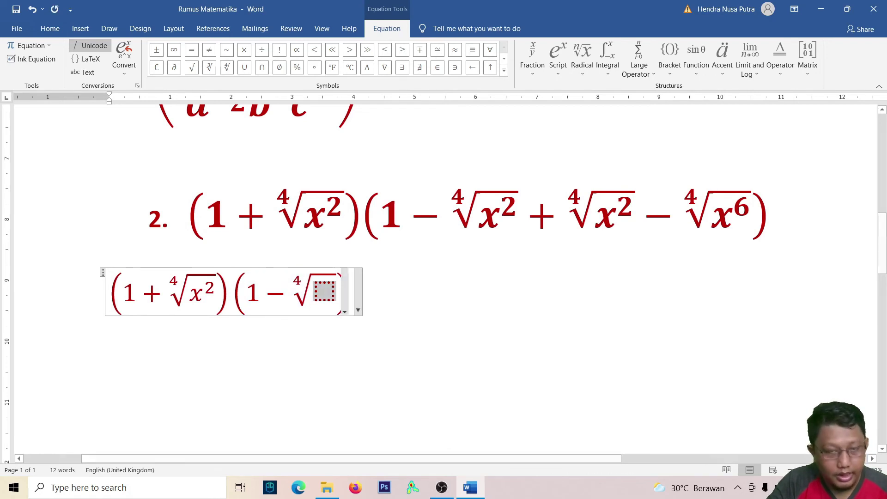
type("x")
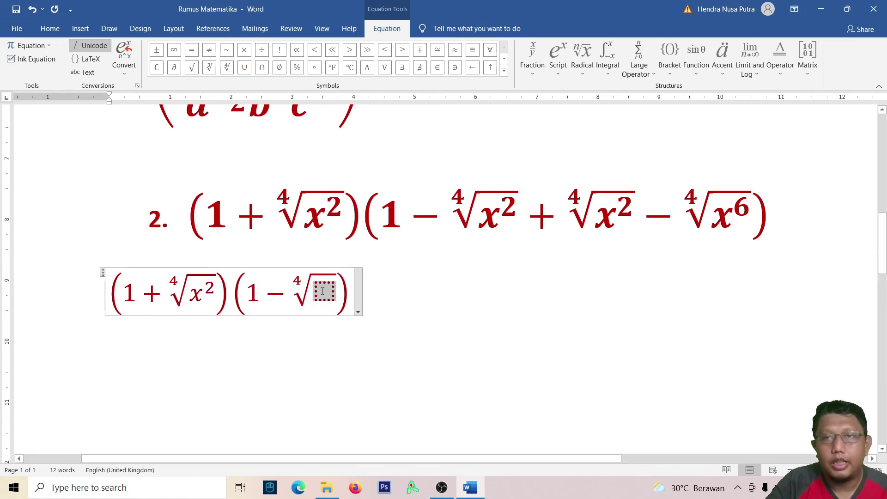
left_click(562, 70)
left_click(572, 101)
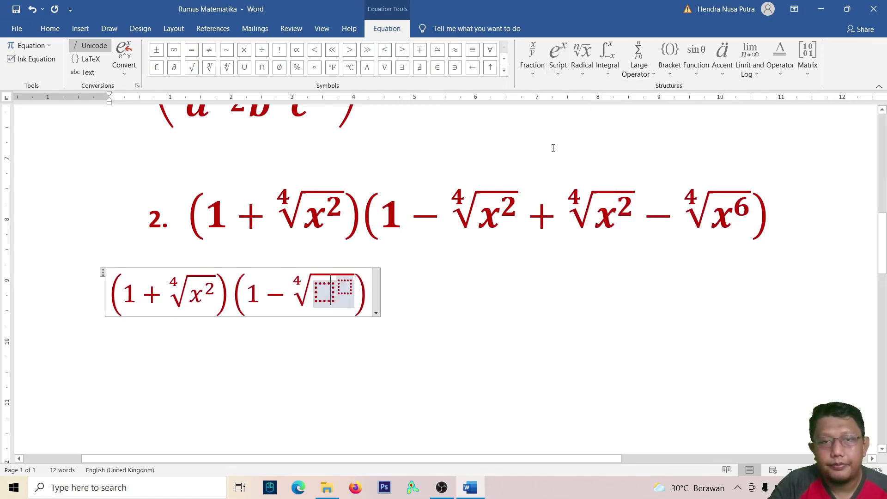
type("x")
left_click(336, 289)
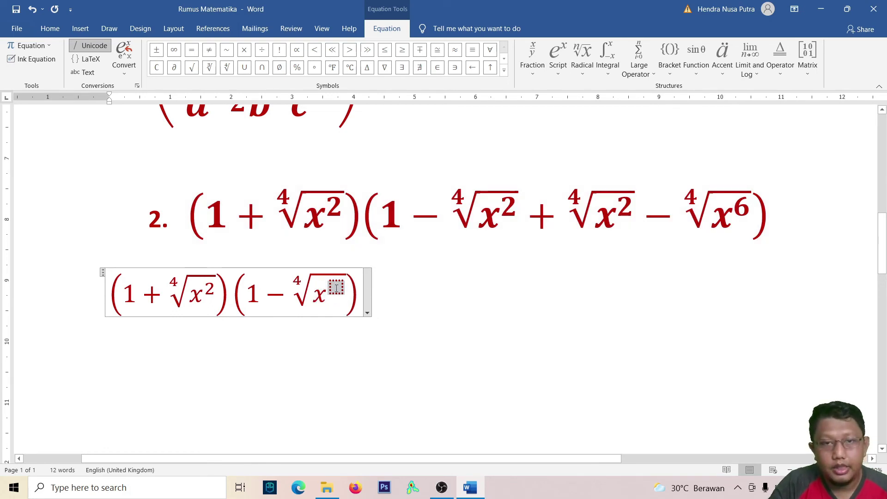
type("2")
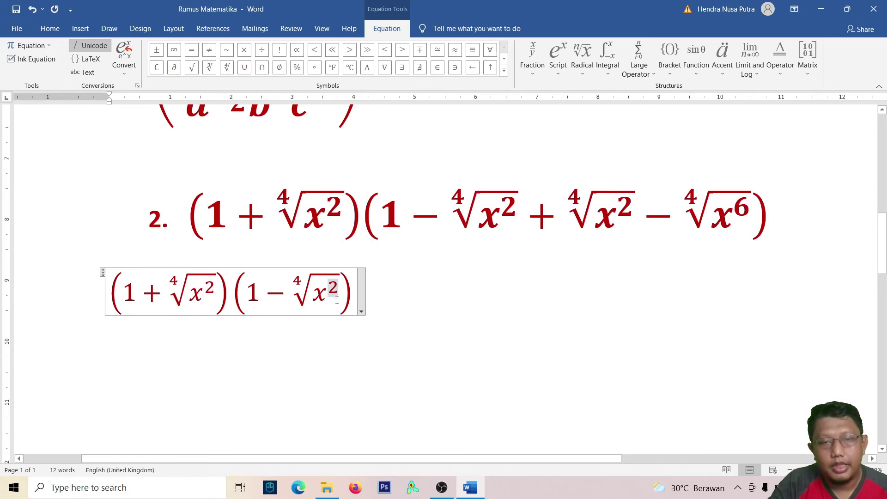
- Add a plus sign after the fourth root in the second brackets, outside the radical
key("shift+Left")
key("shift+Left")
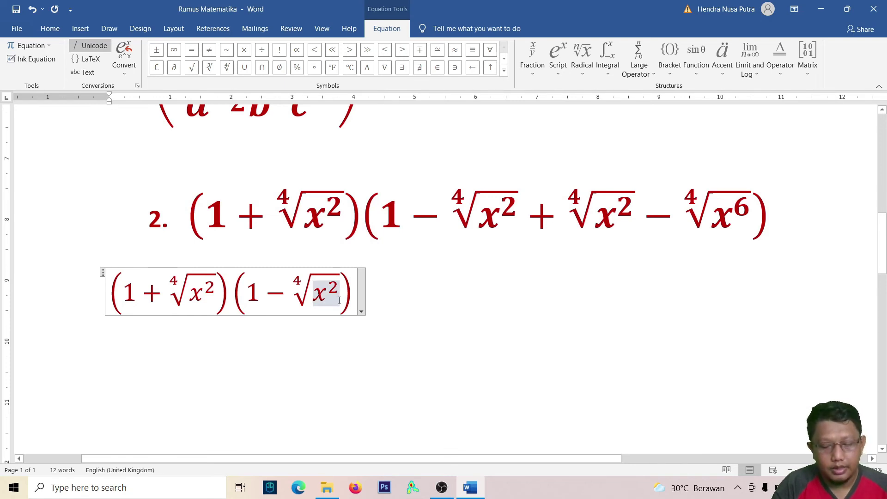
type("+")
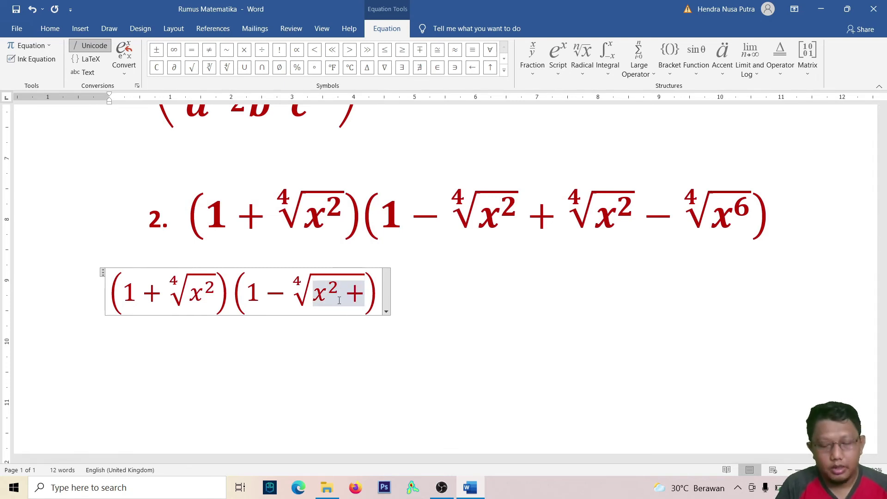
key("BackSpace")
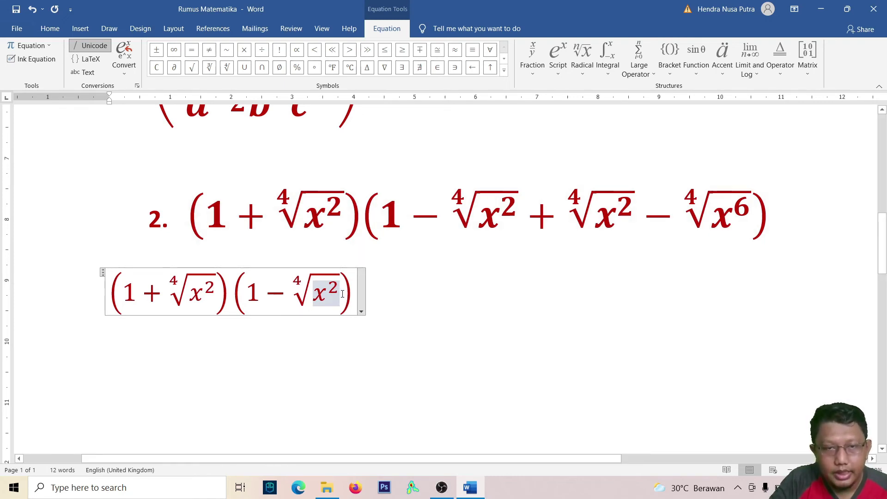
key("shift+Home")
type("+")
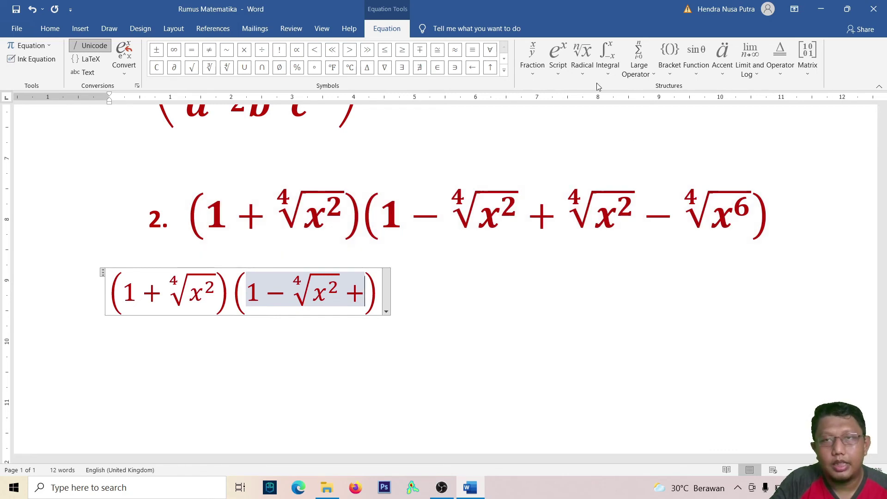
- Insert a radical with degree after the plus sign in the second brackets and set its degree to 4
left_click(583, 76)
left_click(639, 124)
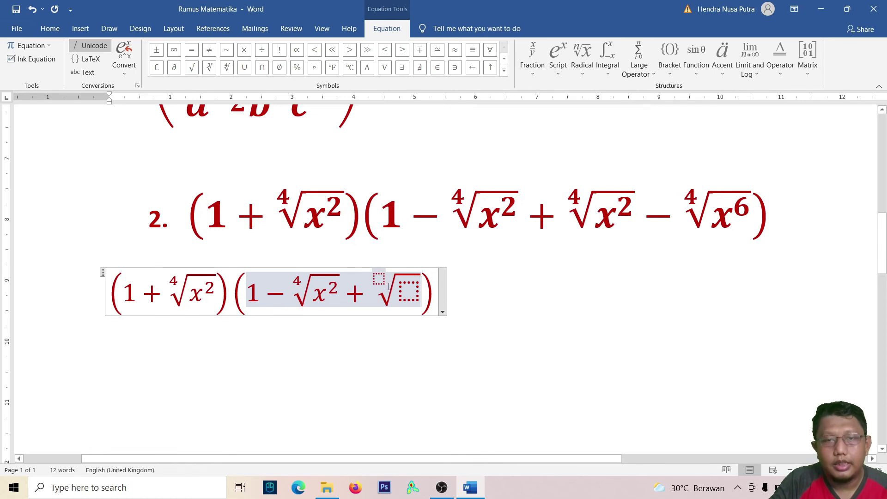
left_click(379, 279)
type("4")
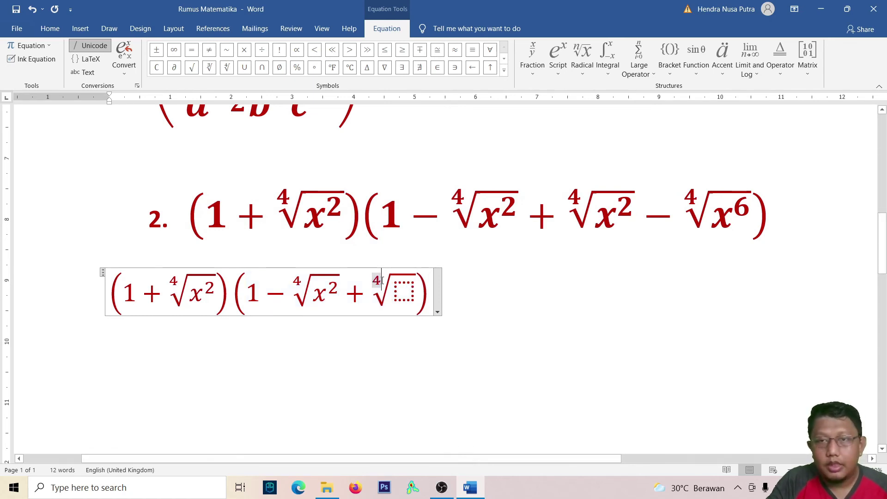
- Fill the radicand of the fourth root after the plus sign with a superscript structure reading x²
left_click(406, 294)
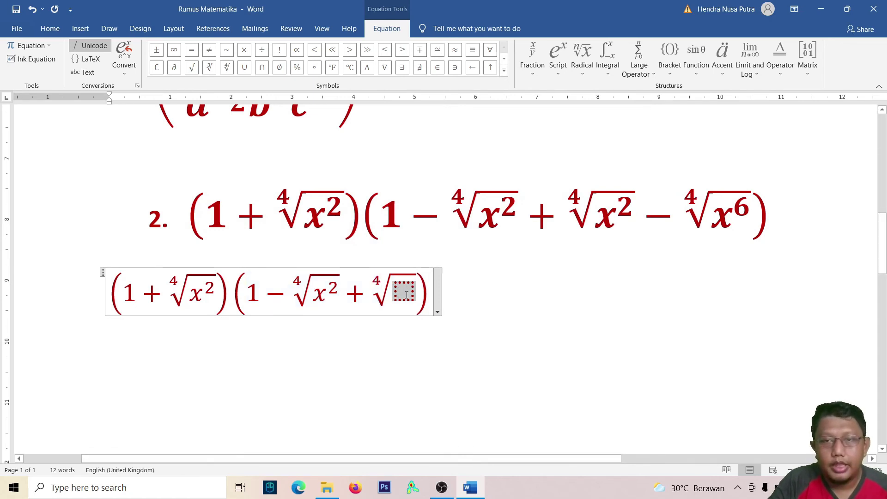
left_click(560, 73)
left_click(578, 137)
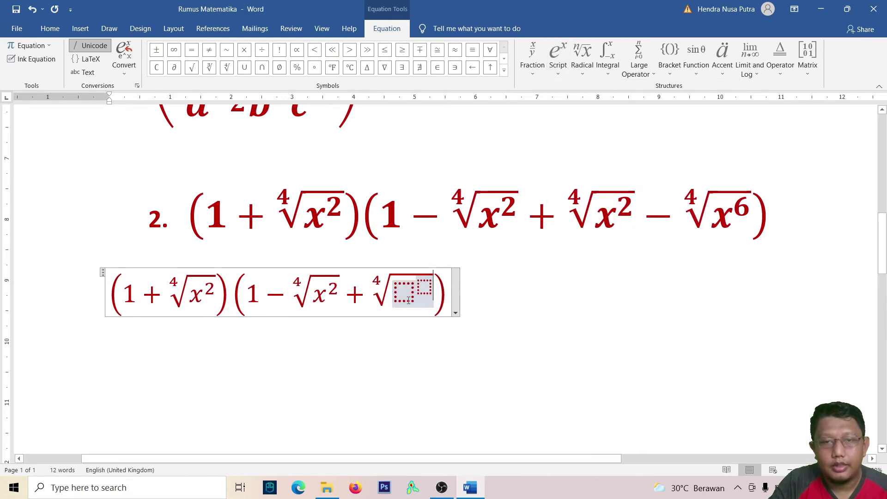
left_click(404, 298)
type("x")
left_click(417, 287)
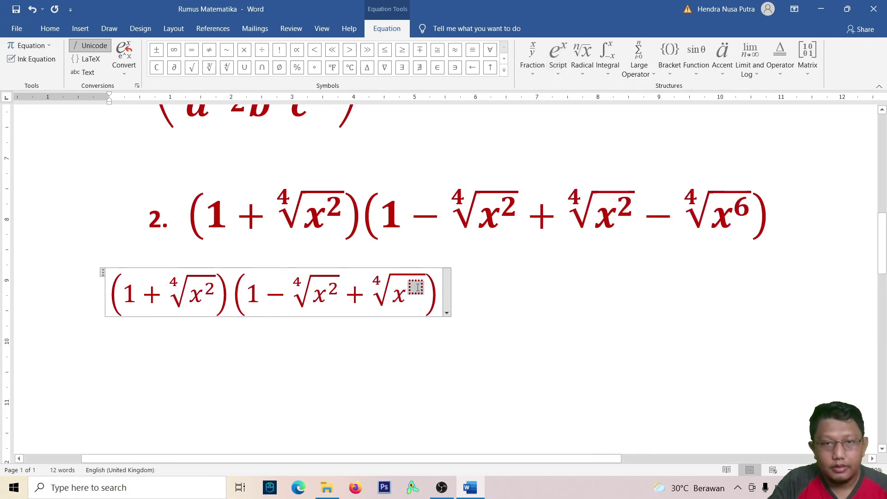
type("2")
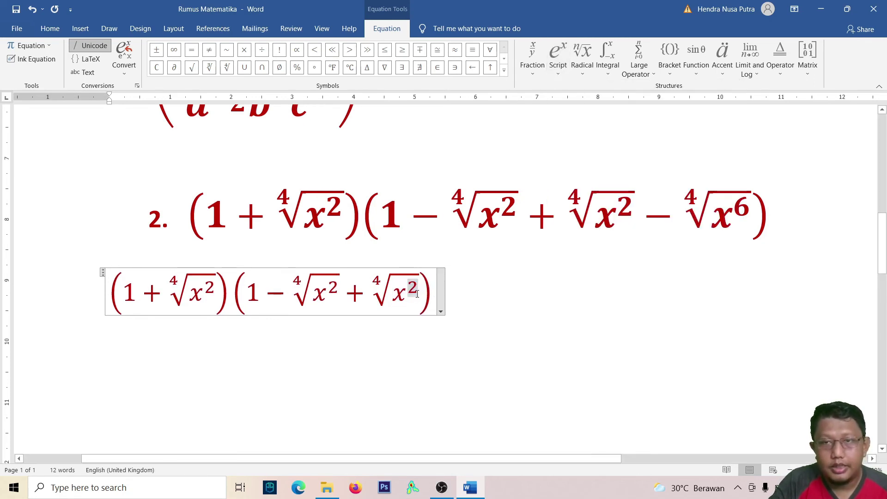
- Add a minus sign after the second fourth root in the second brackets, outside the radical, followed by an empty radical with degree
left_click(420, 302)
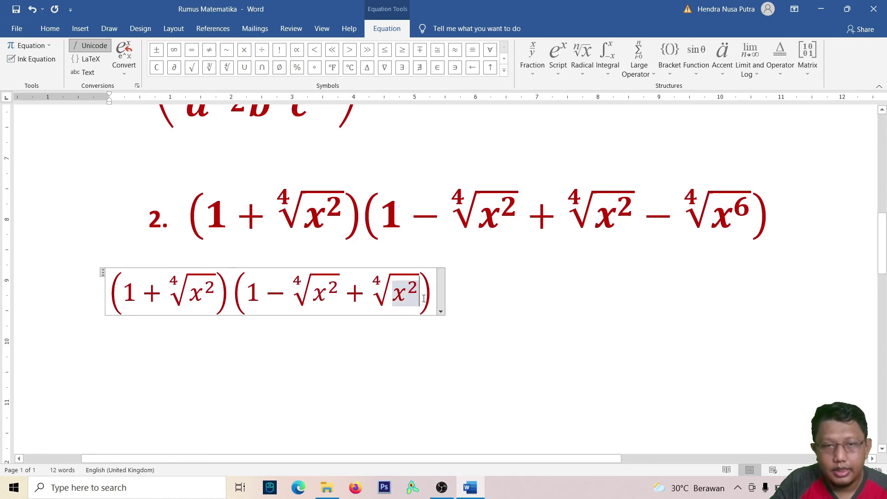
key("Right")
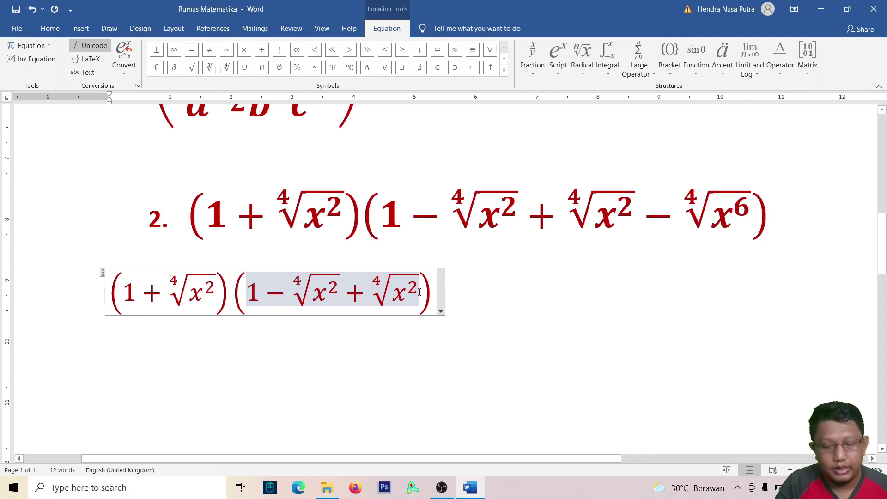
type("-")
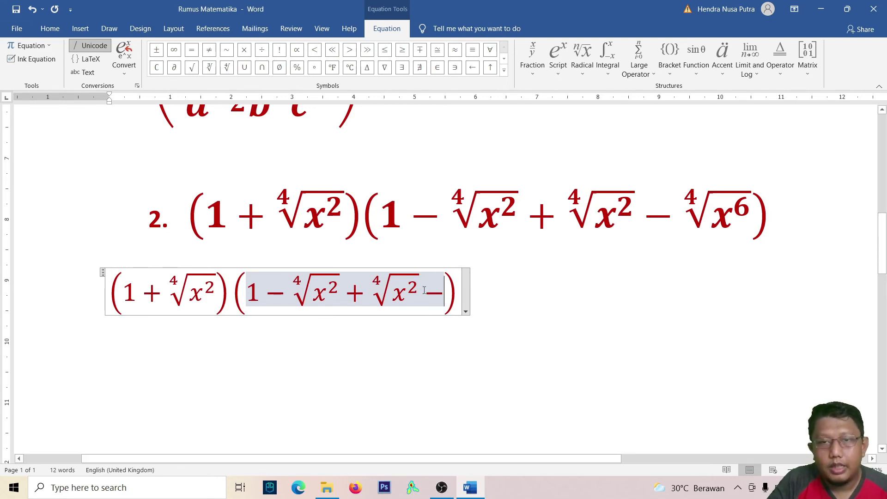
left_click(582, 76)
left_click(644, 118)
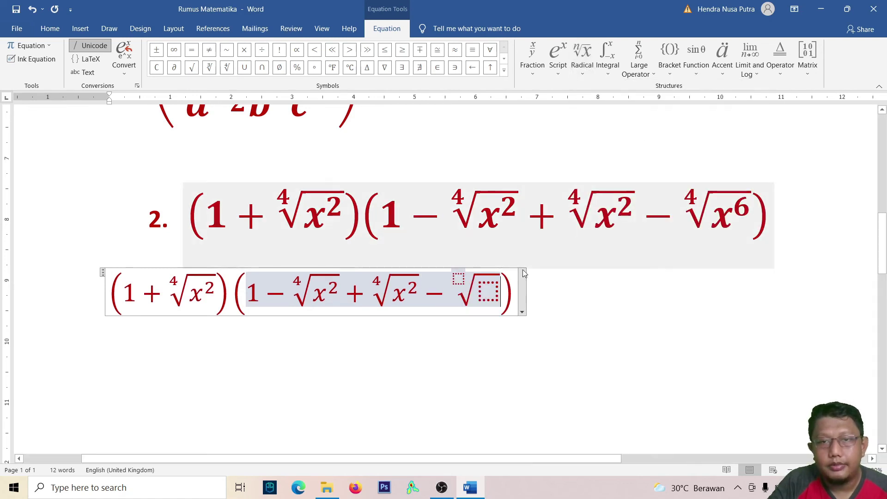
- Set the degree of the last radical in the second brackets to 4 and insert a superscript structure in its radicand
left_click(458, 279)
type("4")
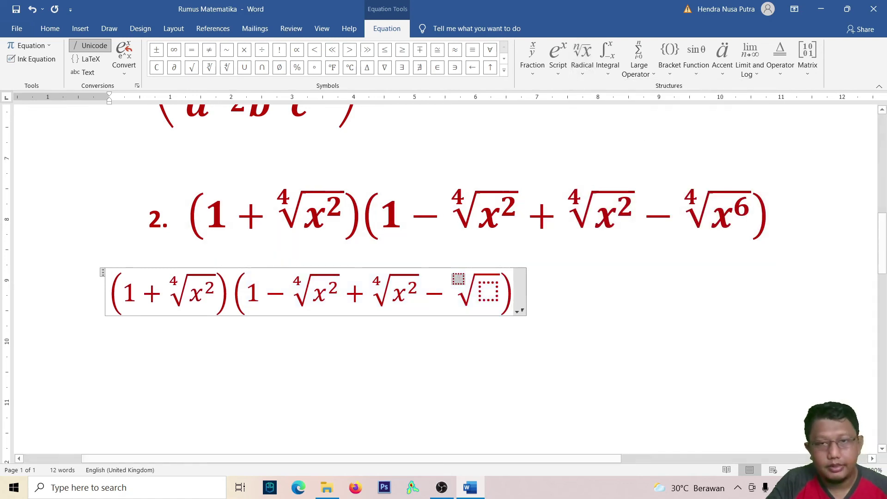
left_click(488, 295)
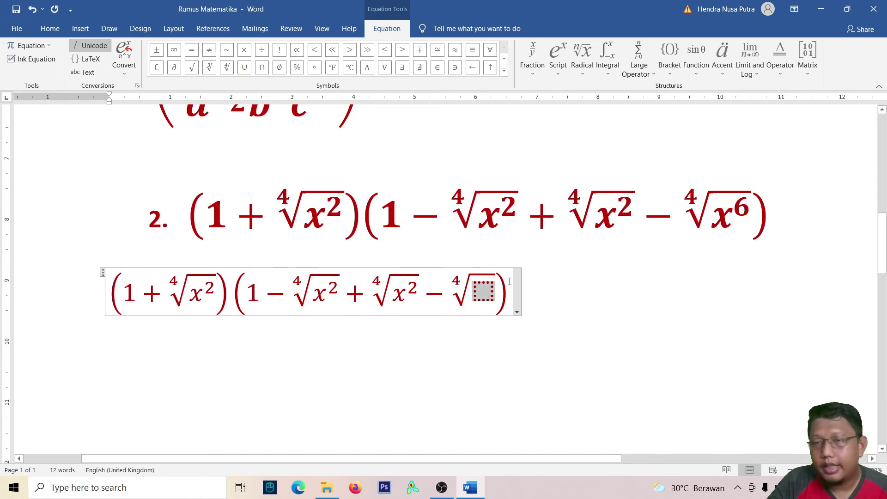
left_click(559, 60)
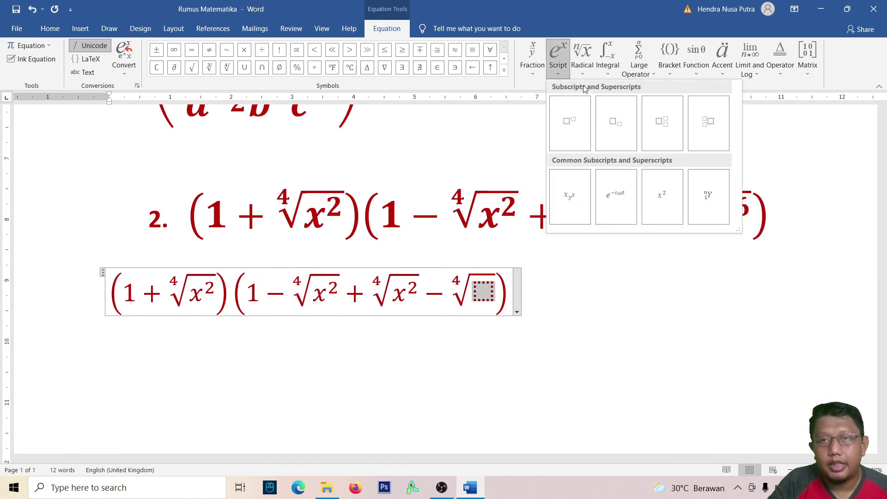
left_click(578, 134)
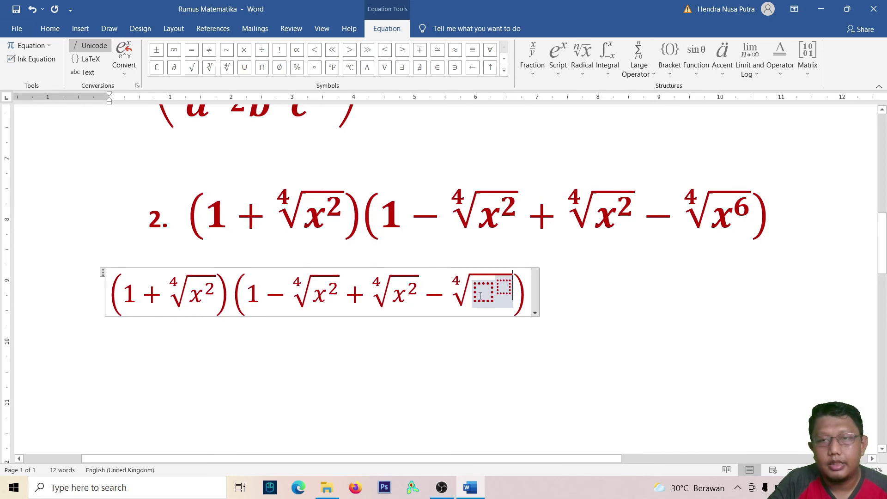
- Fill the superscript structure under the last fourth root with base x and exponent 6, and leave the equation
type("x")
left_click(495, 286)
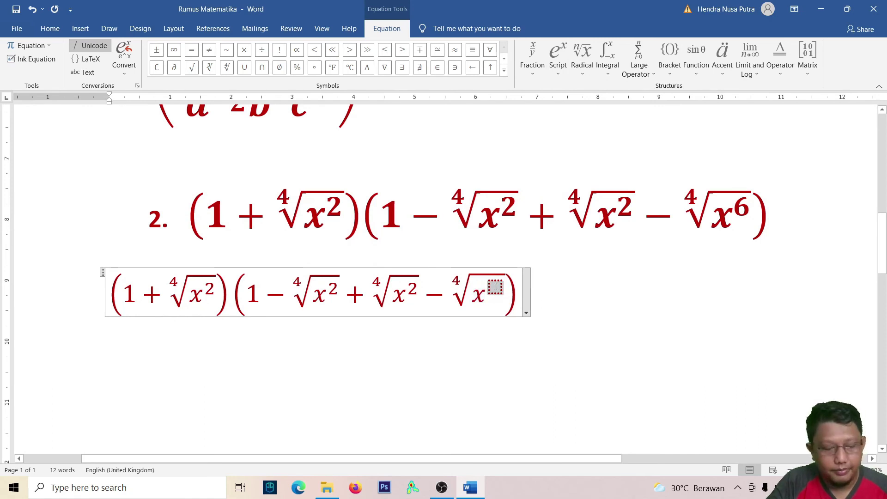
type("5")
key("BackSpace")
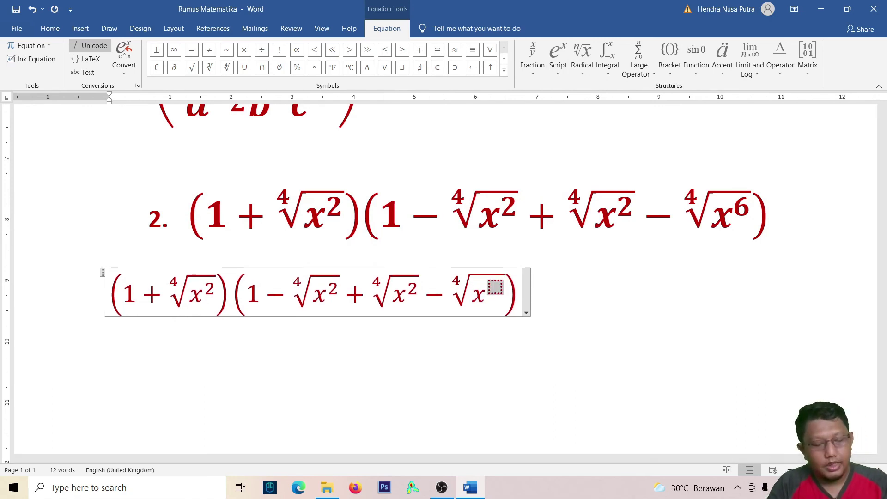
type("6")
left_click(559, 305)
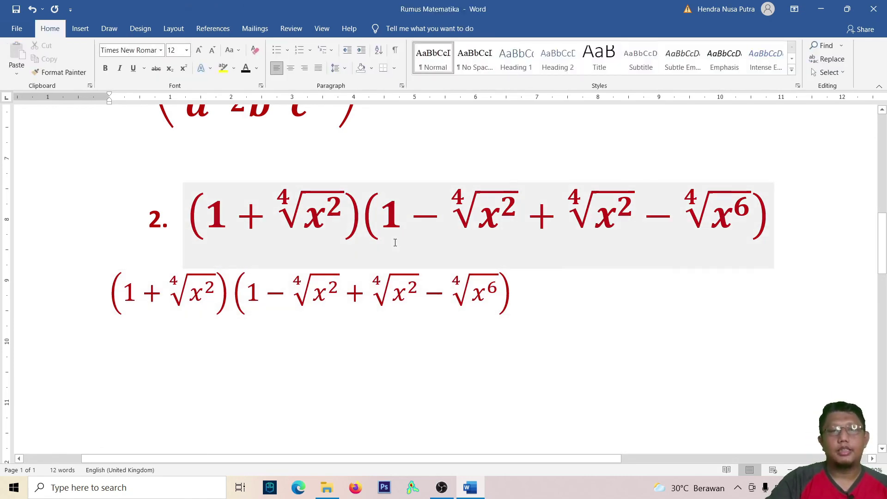
- Compare the recreated formulas 1 and 2 with their numbered samples
scroll(394, 244, "up", 2)
scroll(394, 243, "up", 1)
scroll(362, 243, "down", 3)
scroll(362, 244, "up", 3)
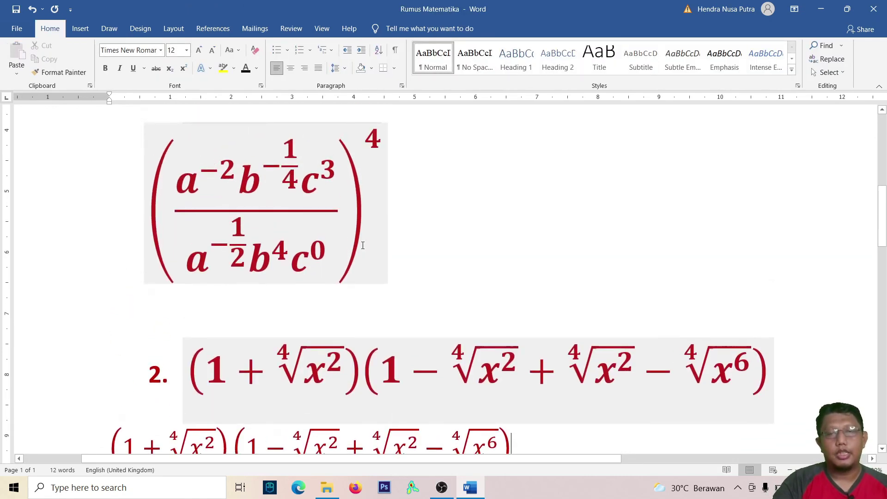
scroll(362, 245, "down", 2)
scroll(363, 245, "down", 1)
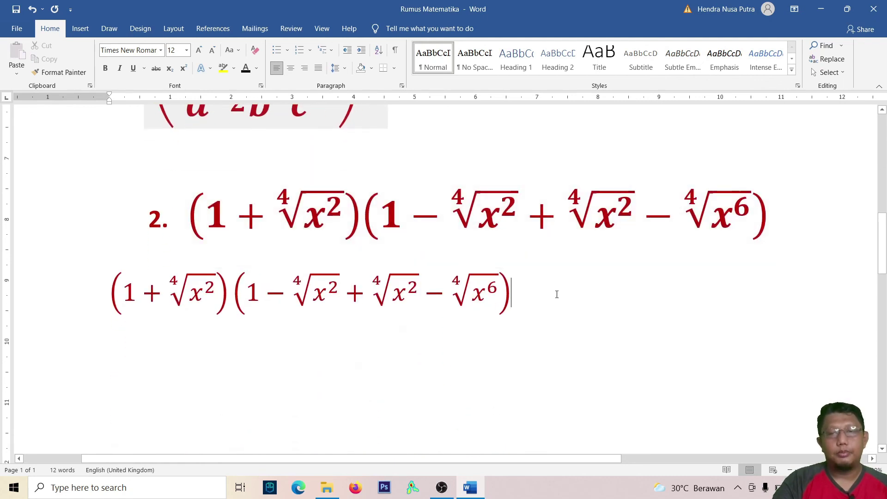
key("Return")
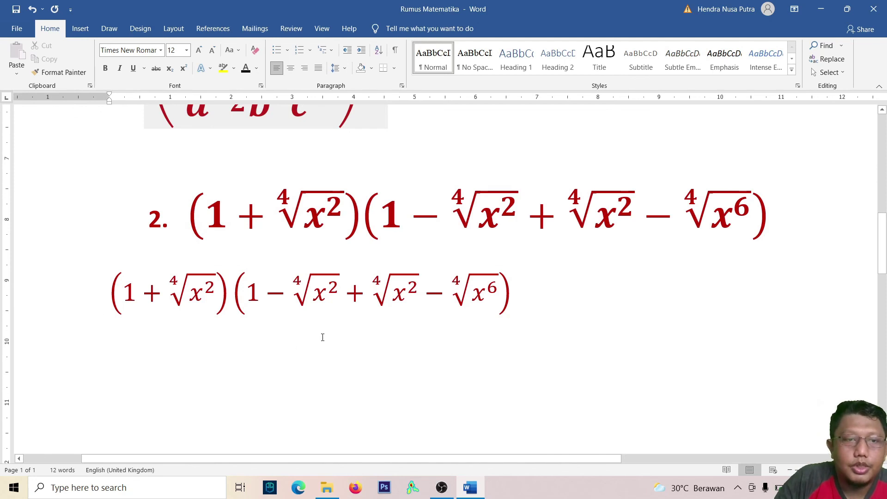
- Examine the bracketed parts of the recreated formula 2 and the fraction structures the equation editor offers
left_click_drag(246, 291, 498, 291)
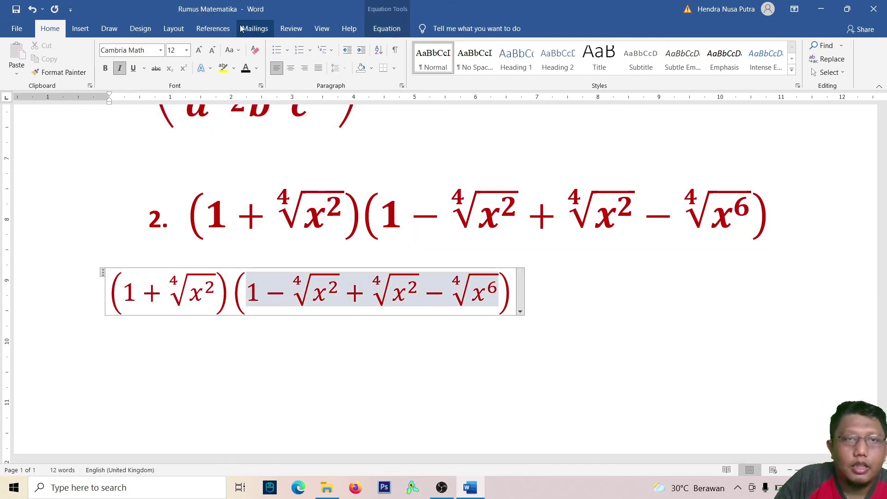
left_click(81, 29)
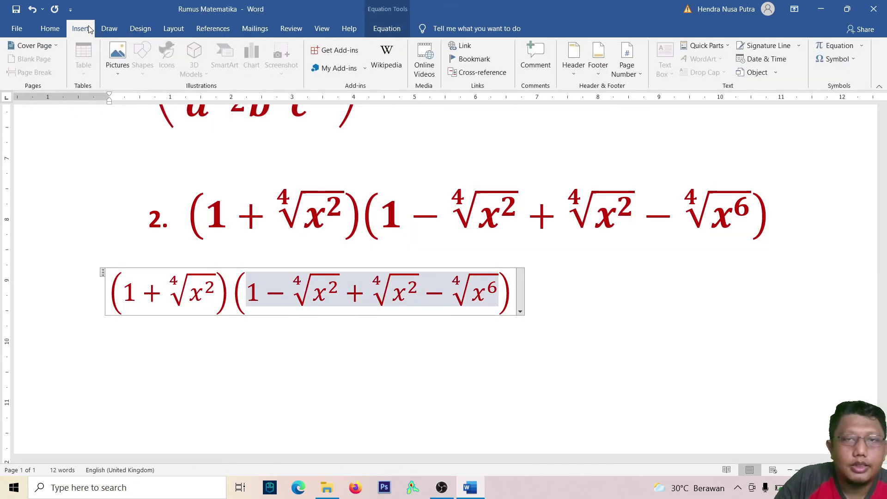
left_click(387, 29)
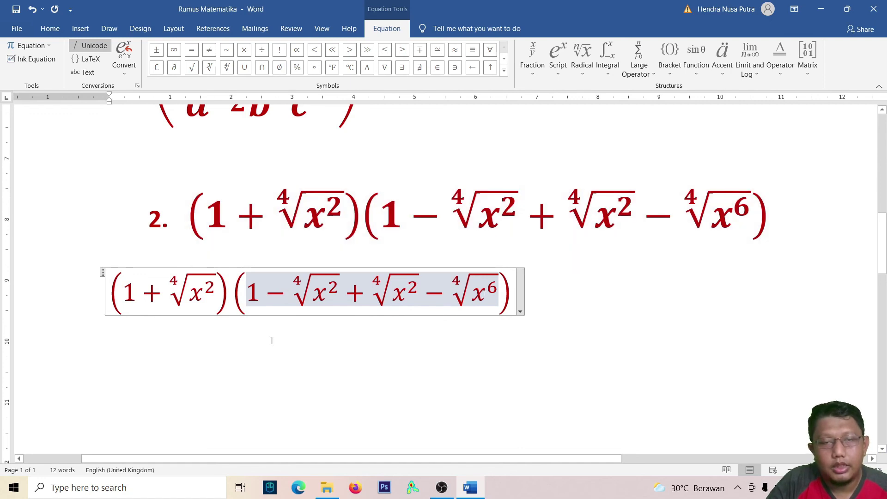
double_click(170, 301)
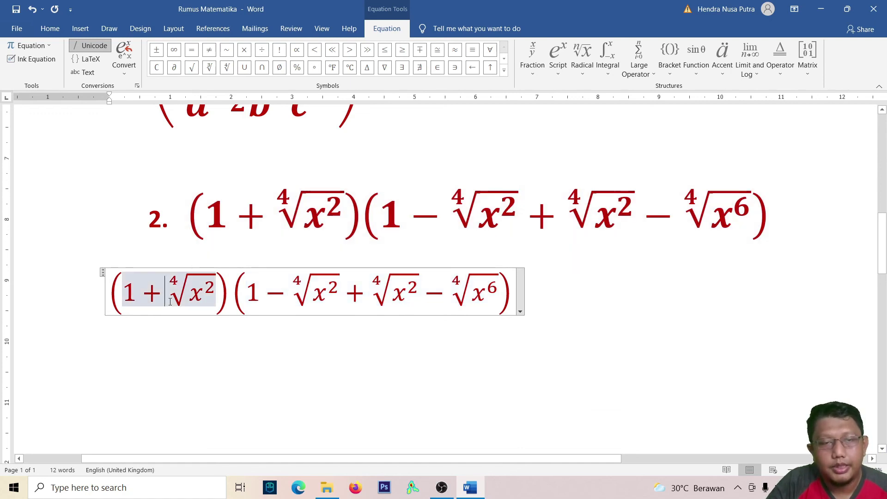
double_click(338, 295)
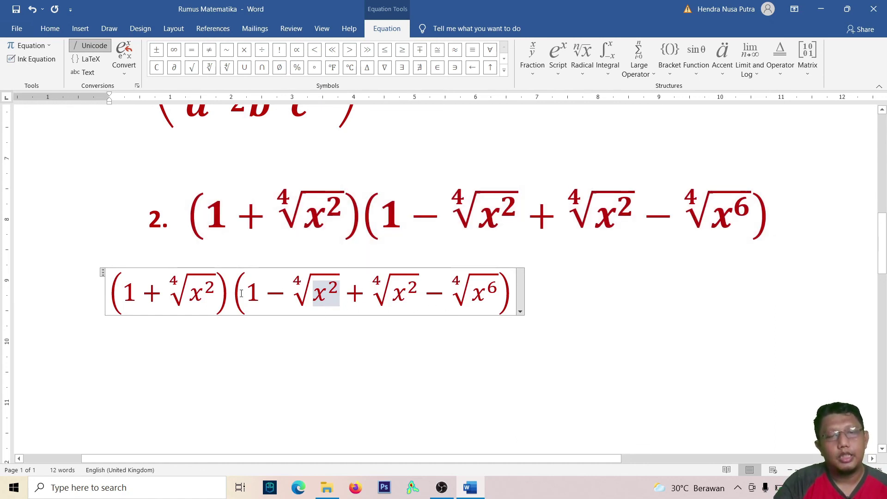
left_click_drag(241, 291, 503, 292)
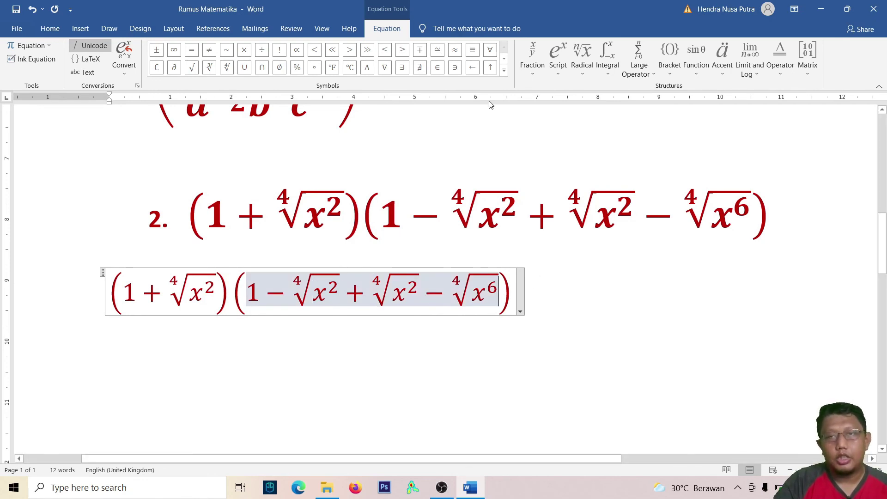
left_click(531, 72)
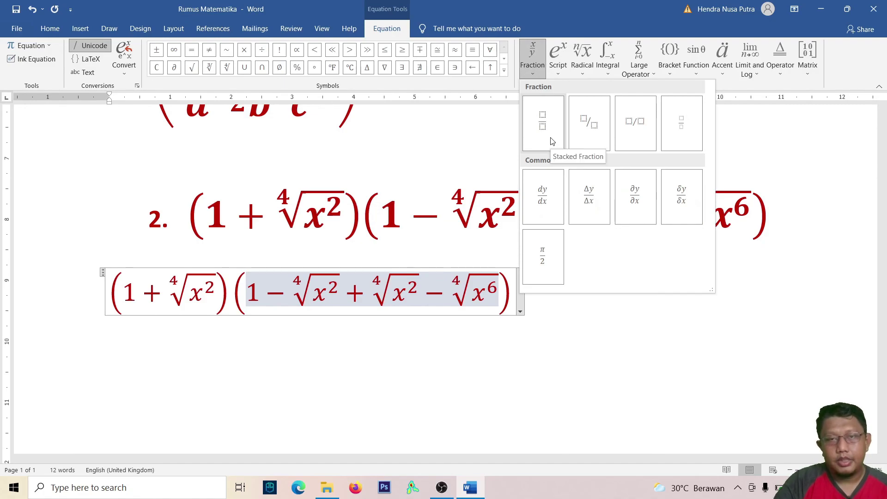
scroll(552, 141, "up", 5)
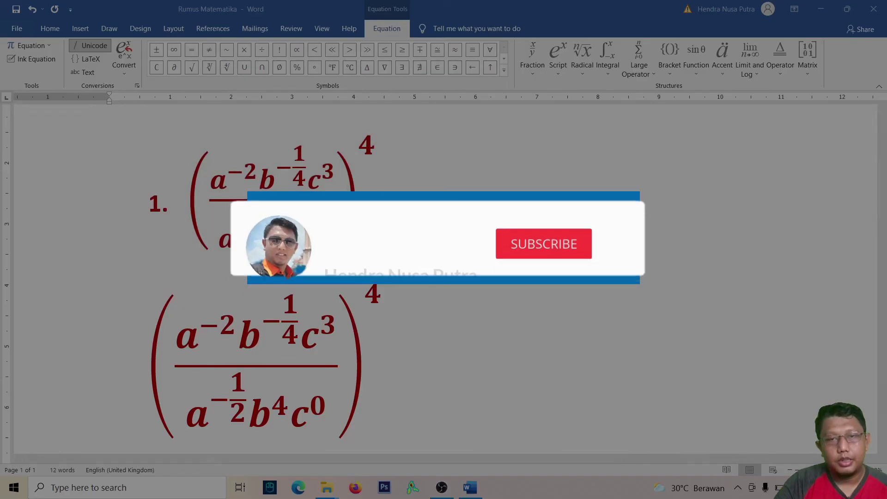
scroll(273, 292, "down", 2)
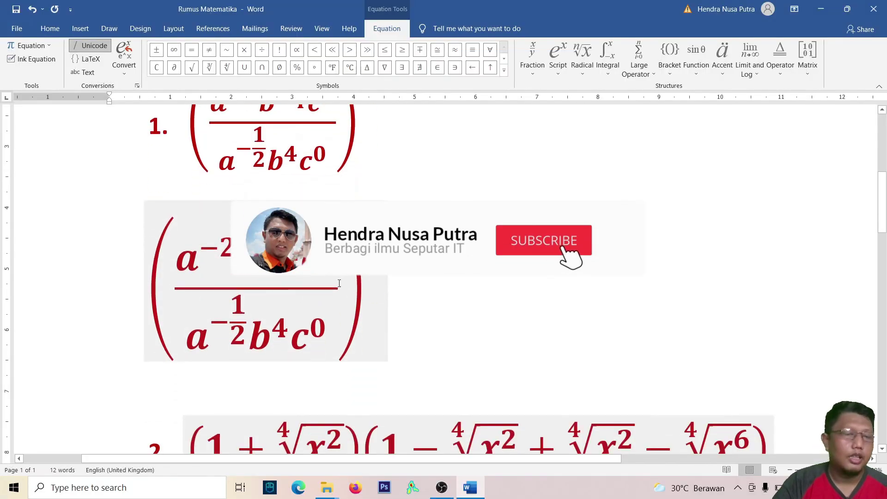
scroll(165, 180, "down", 2)
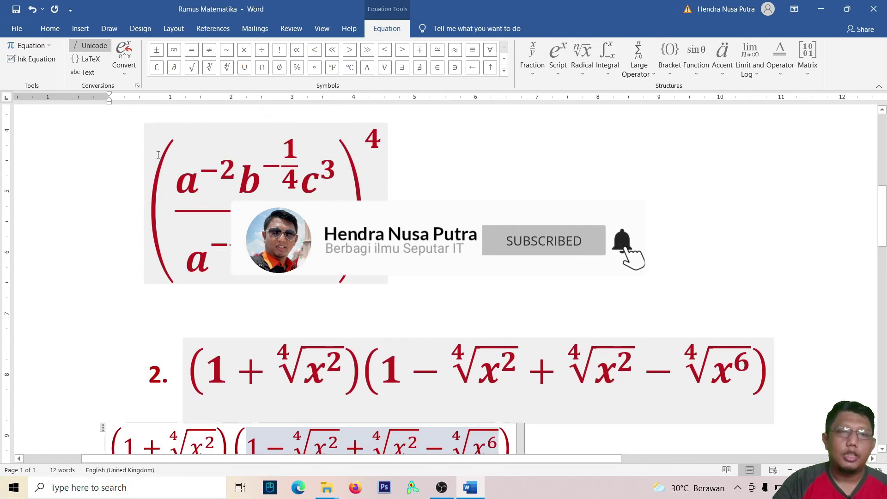